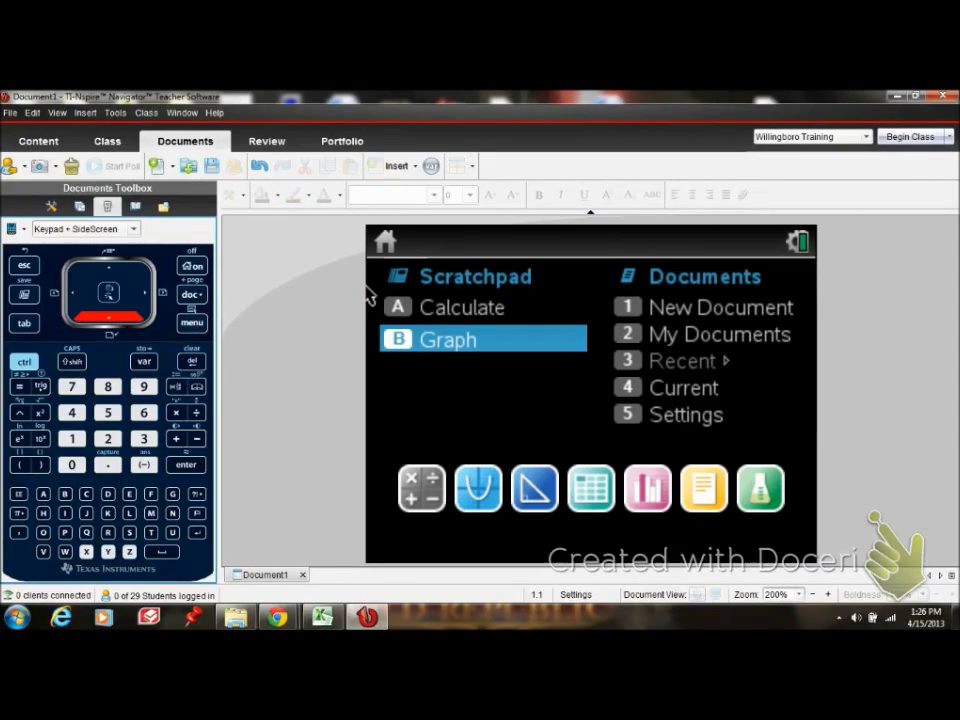
- Add a Graphs page 1.2 with empty axes to a new document
key("Right")
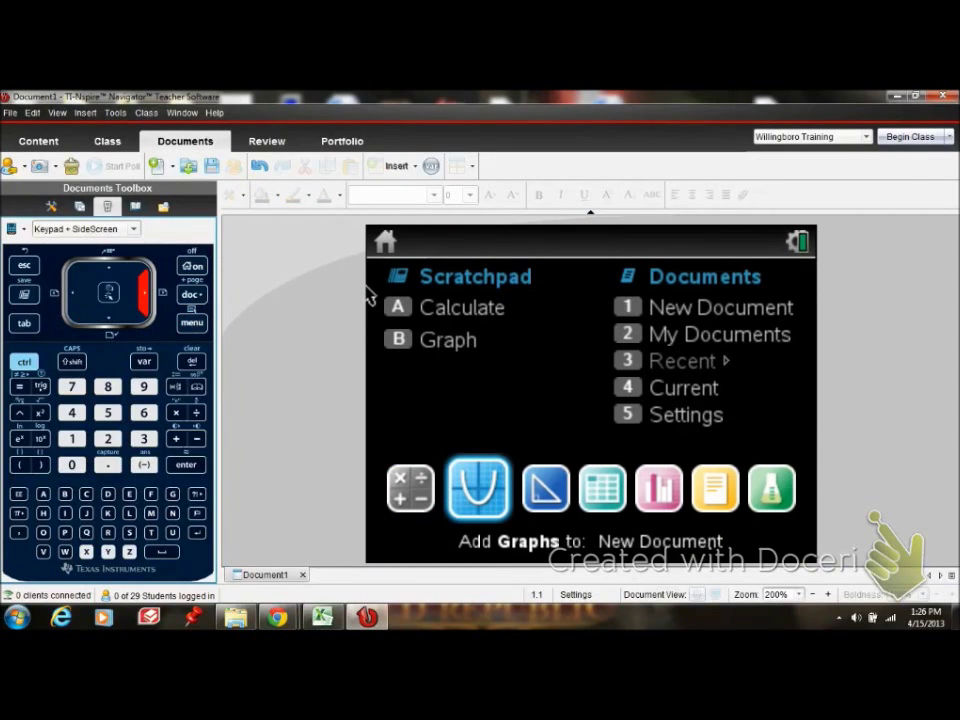
key("Return")
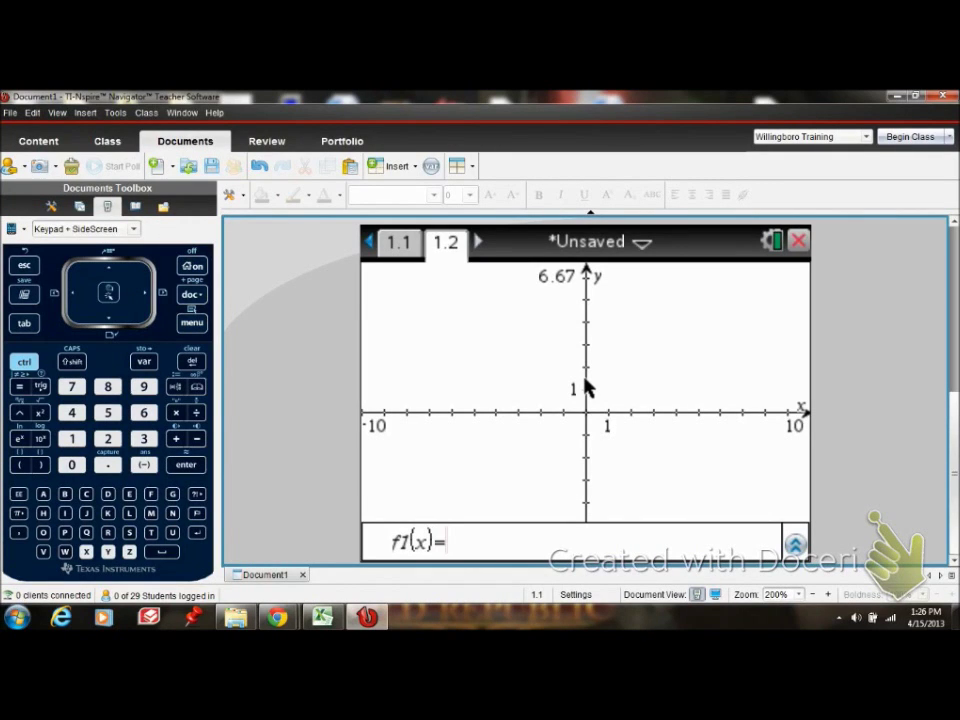
key("ctrl+m")
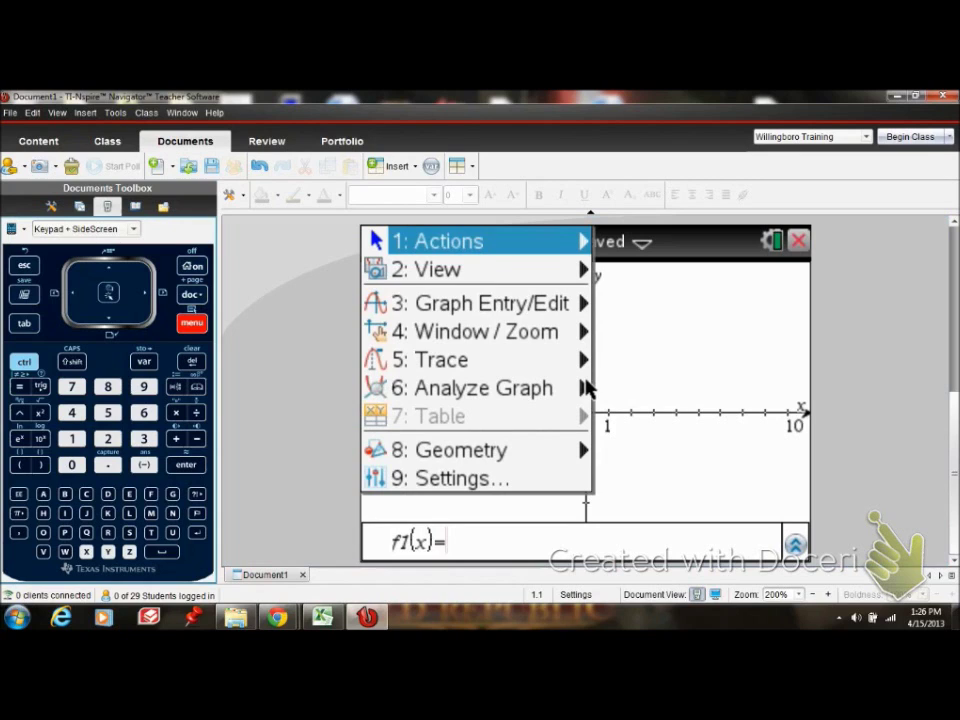
- Insert a slider and move it to the graph's top-left corner
key("Down")
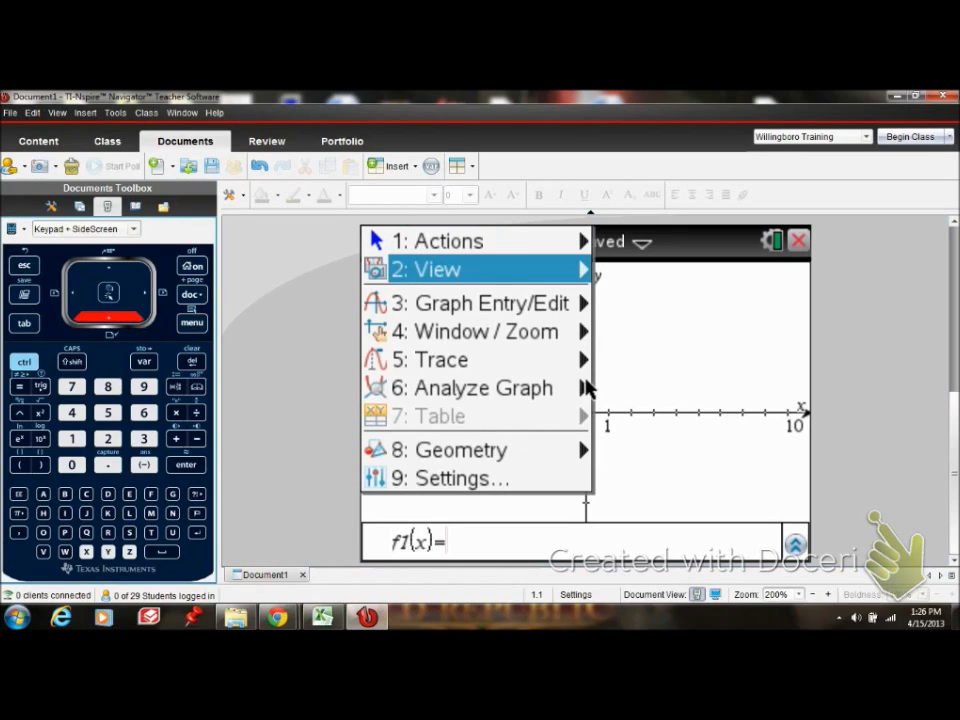
key("Up")
key("Right")
key("Down")
key("Down")
key("Down")
key("Down")
key("Down")
key("Down")
key("Down")
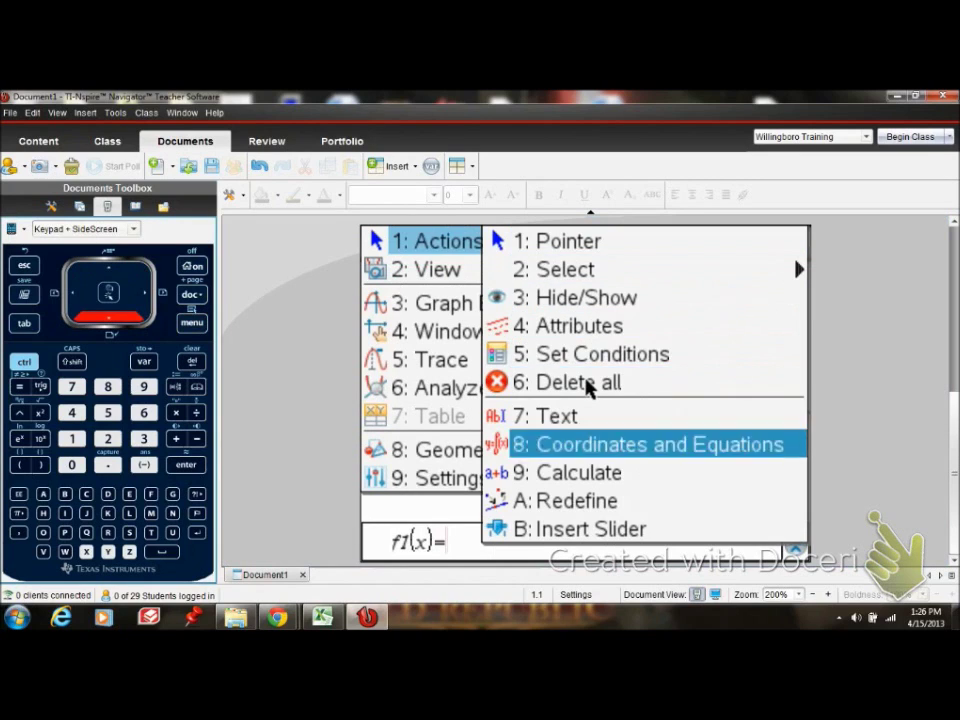
key("Down")
key("Down")
key("Down")
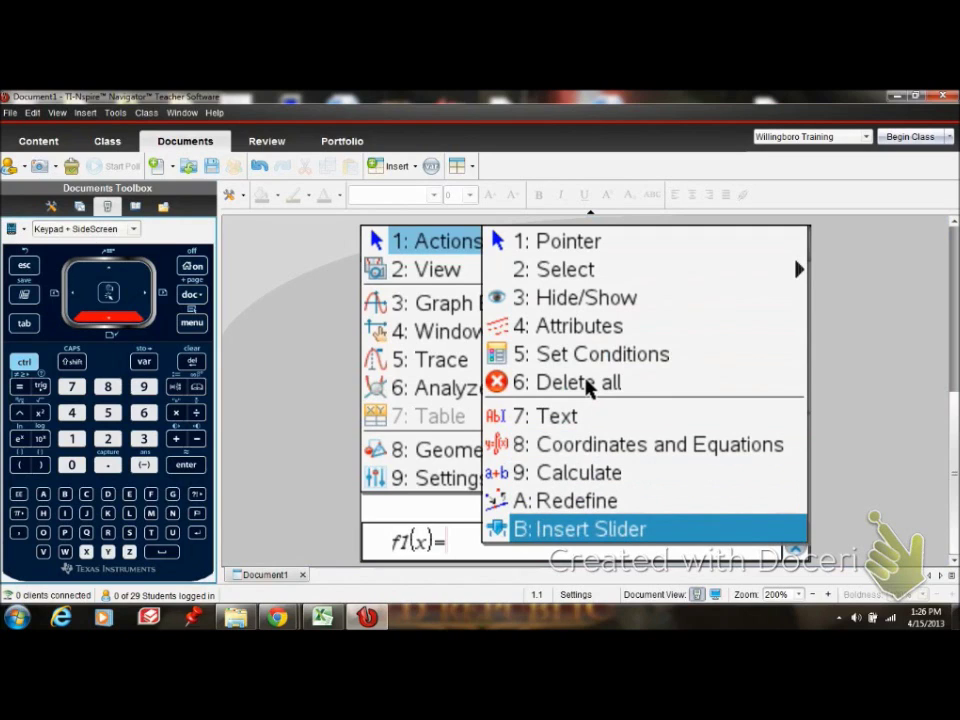
key("Return")
left_click_drag(594, 381, 376, 289)
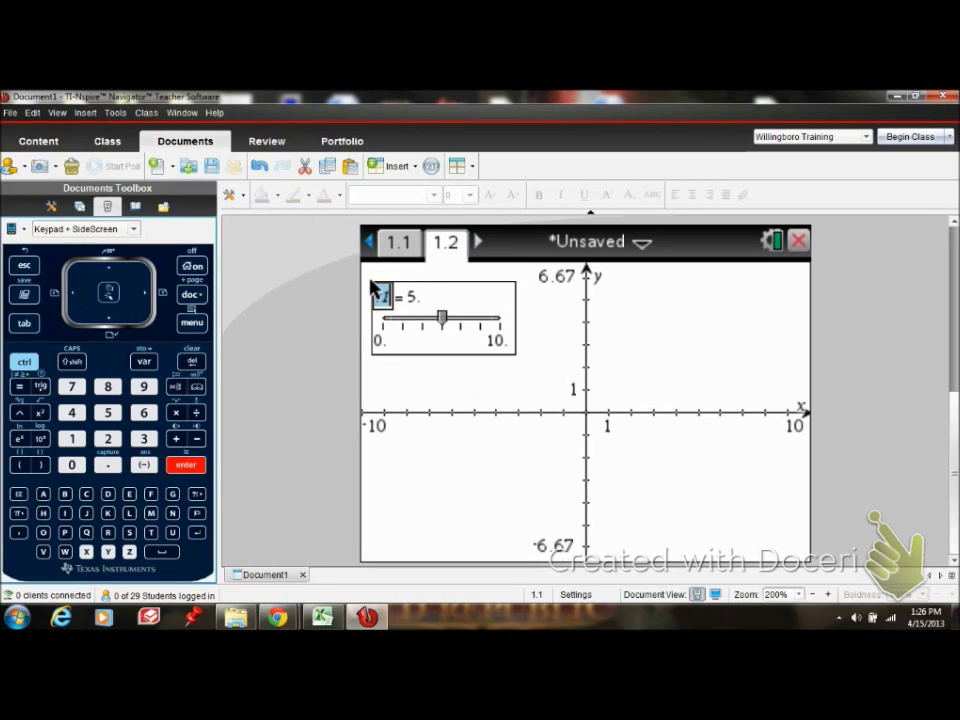
- Rename the slider variable from v1 to stars, set at 5
key("BackSpace")
type("st")
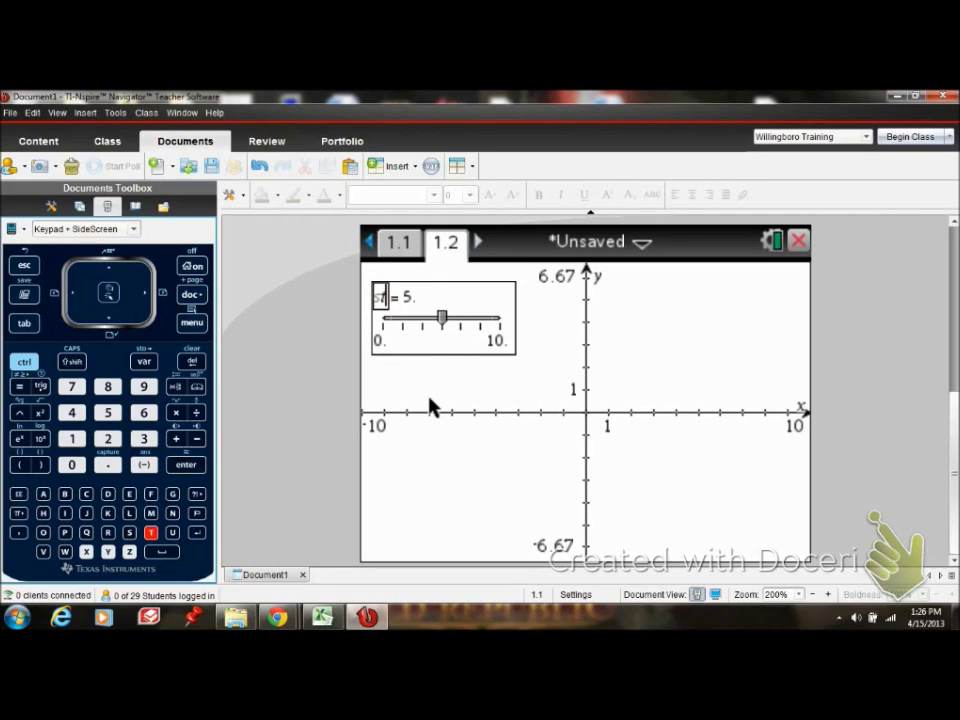
type("ars")
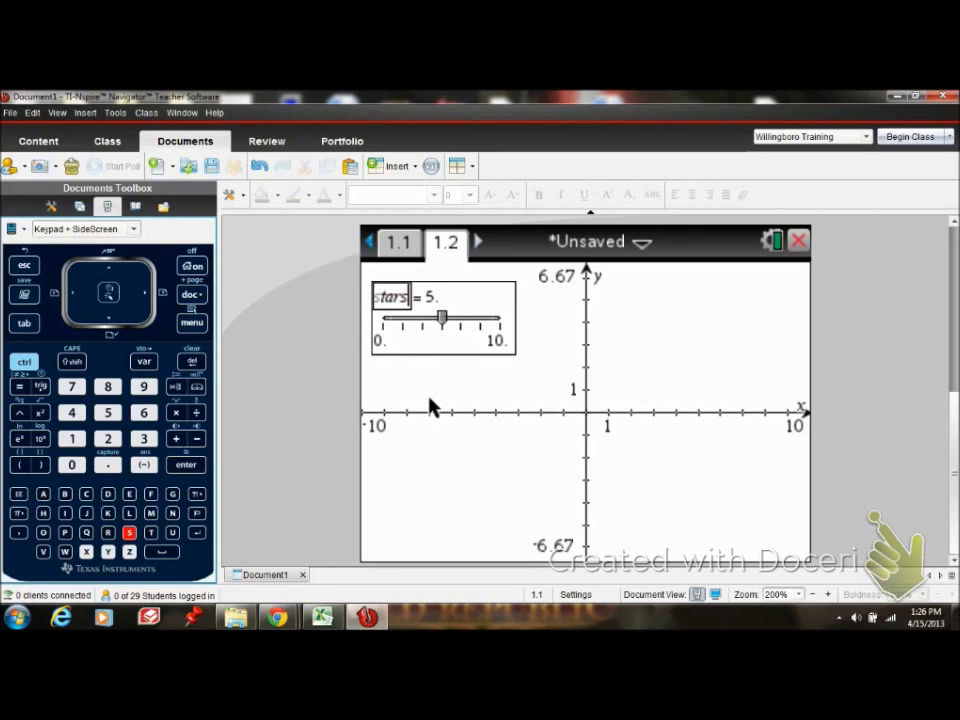
key("Return")
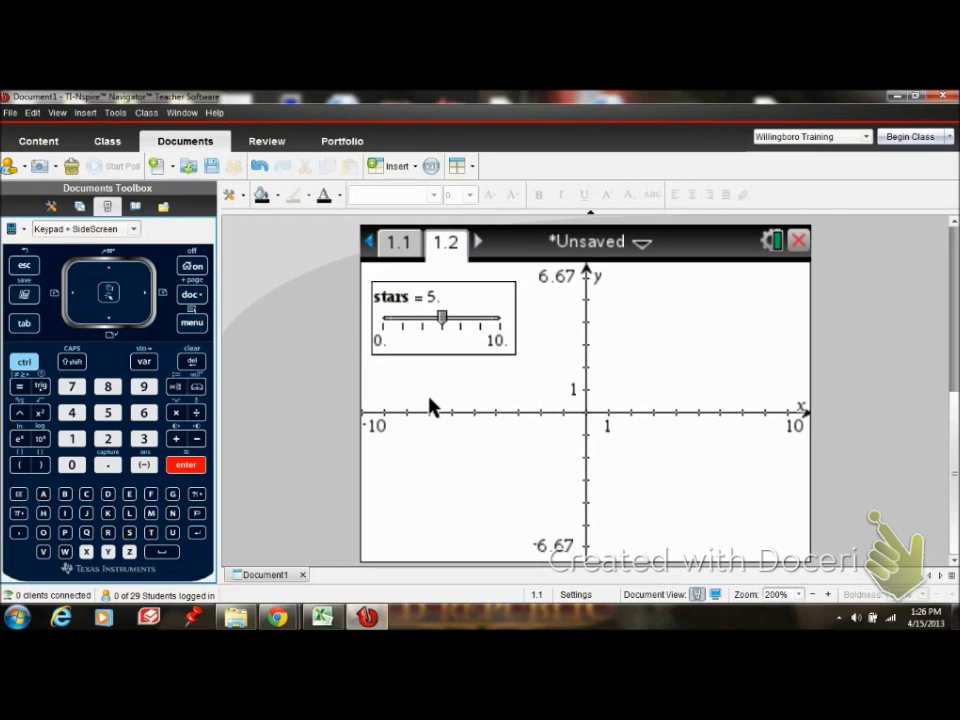
right_click(445, 347)
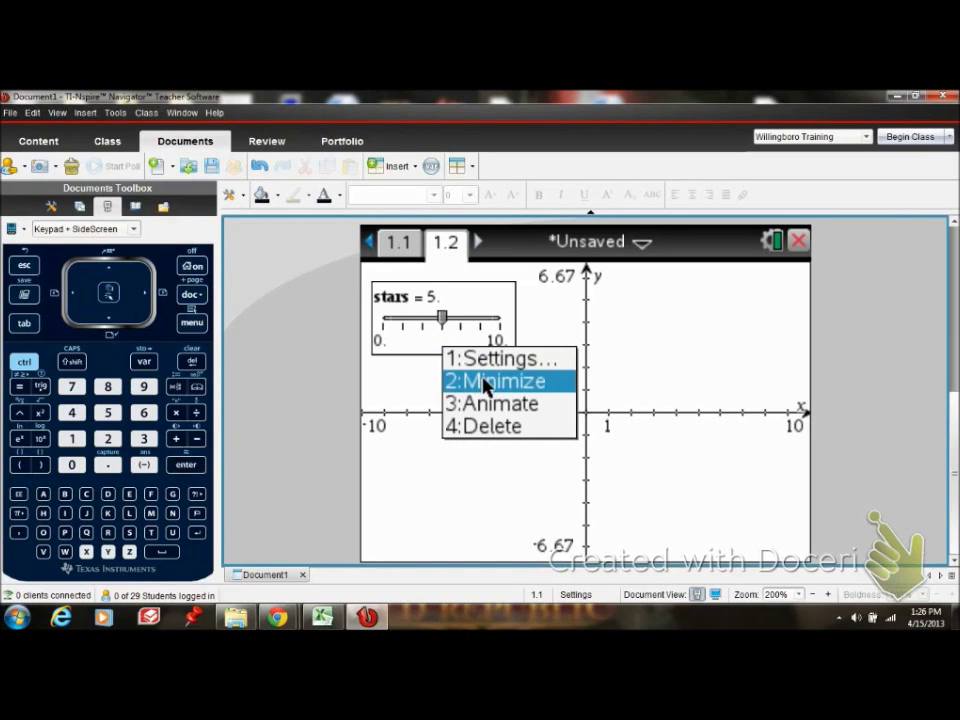
- Minimize the stars slider to a compact stars = 5 display
left_click(486, 382)
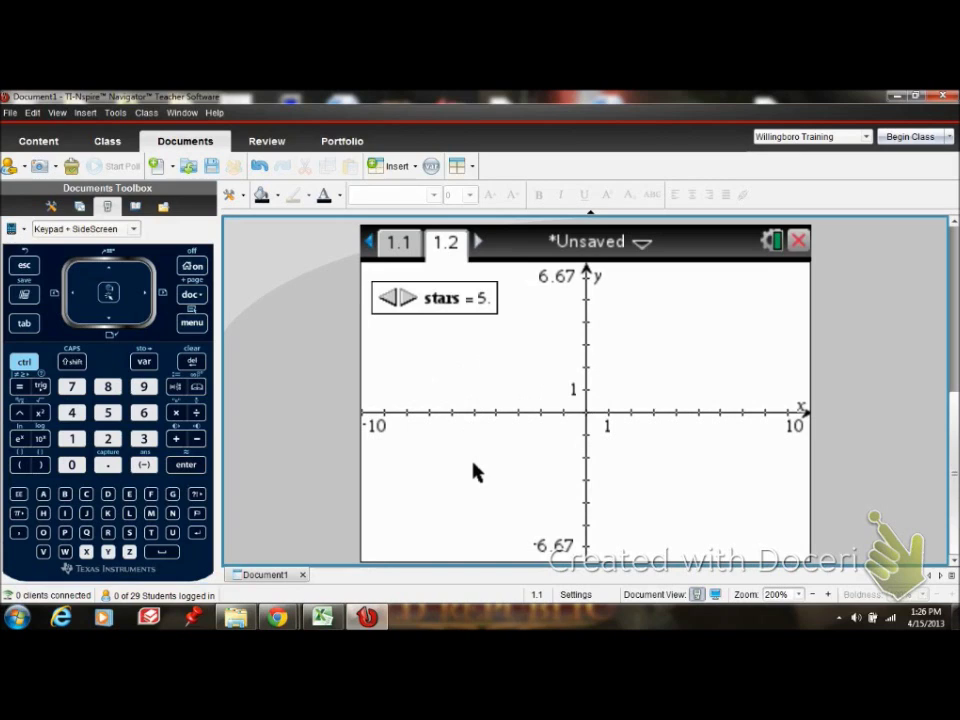
- Start a text box on the graph, above the x-axis and right of the y-axis
right_click(475, 360)
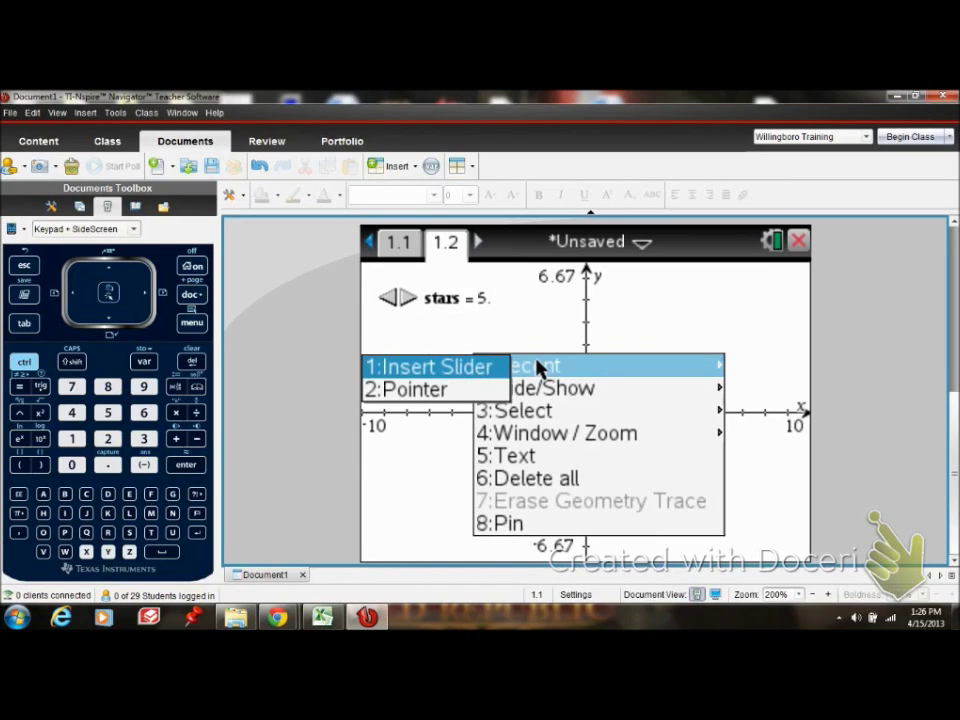
mouse_move(540, 388)
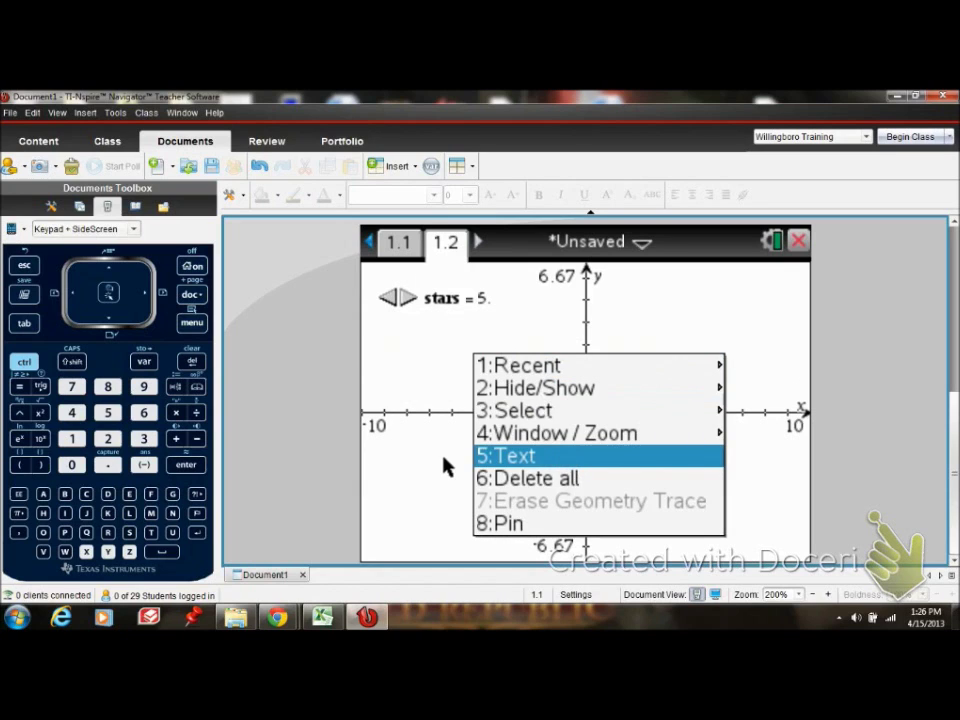
left_click(423, 468)
key("ctrl+m")
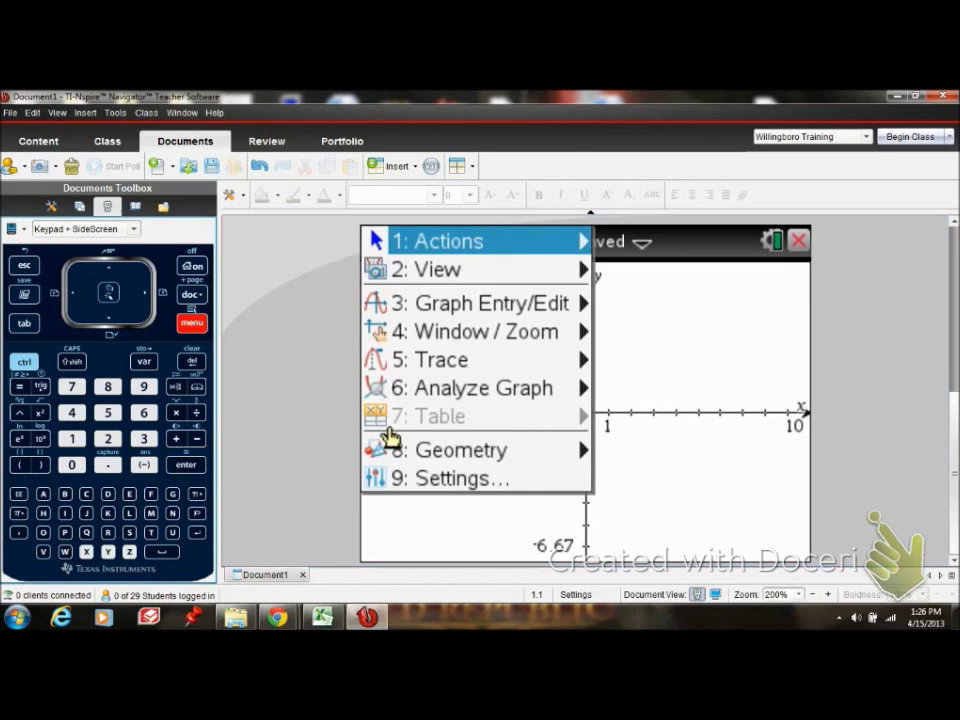
key("Right")
key("Down")
key("Down")
key("Down")
key("Down")
key("Down")
key("Down")
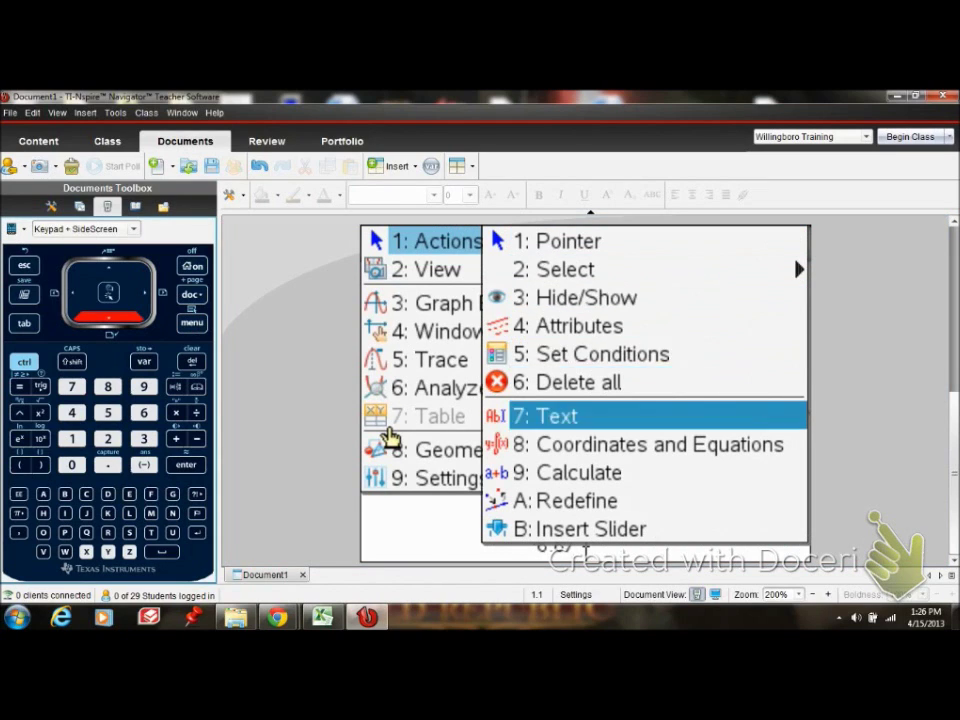
key("Return")
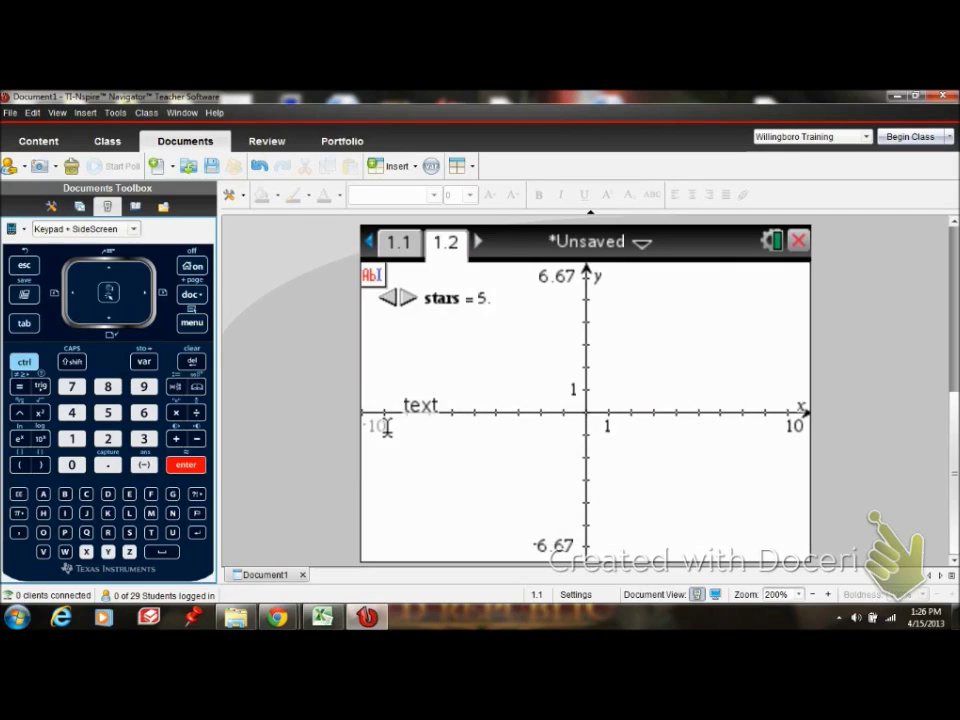
left_click(638, 330)
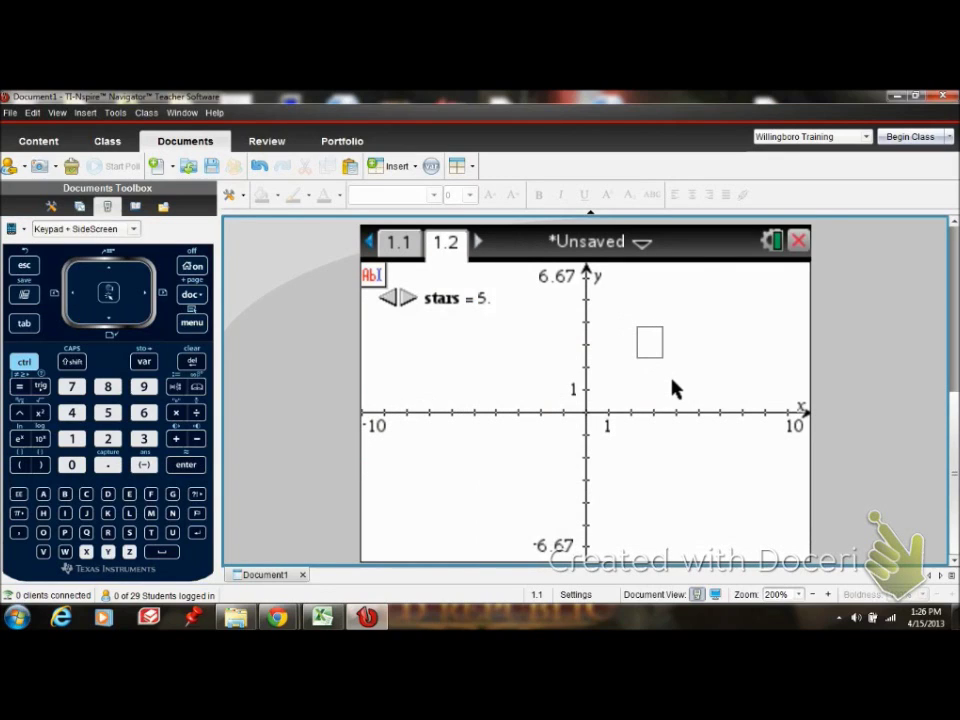
- Enter the label y≥-2, taking ≥ from the relational symbol palette
type("y")
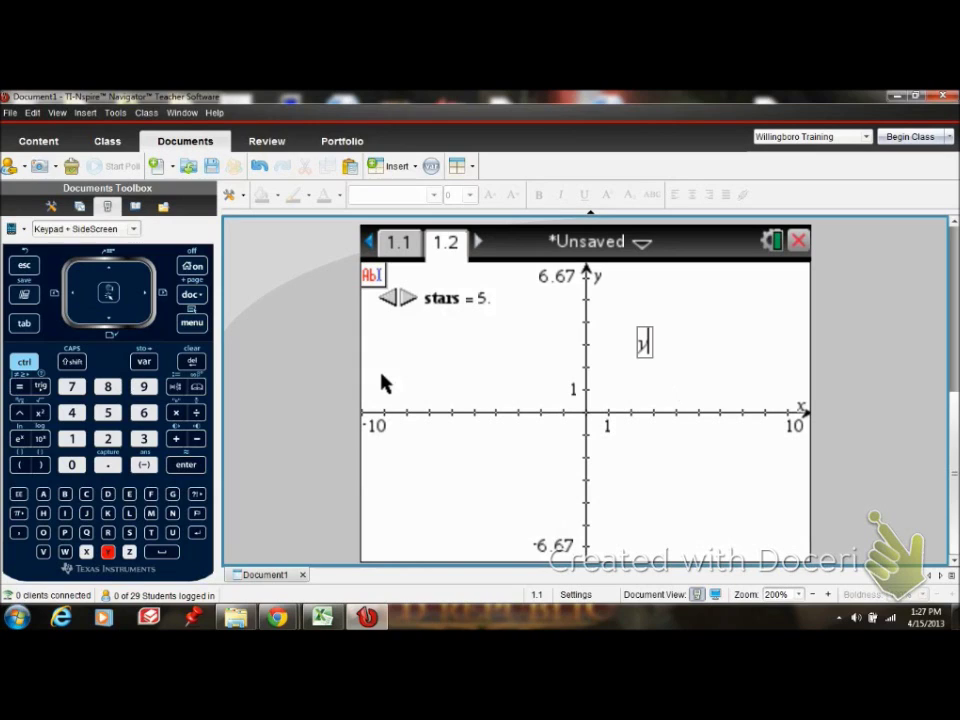
key("ctrl+equal")
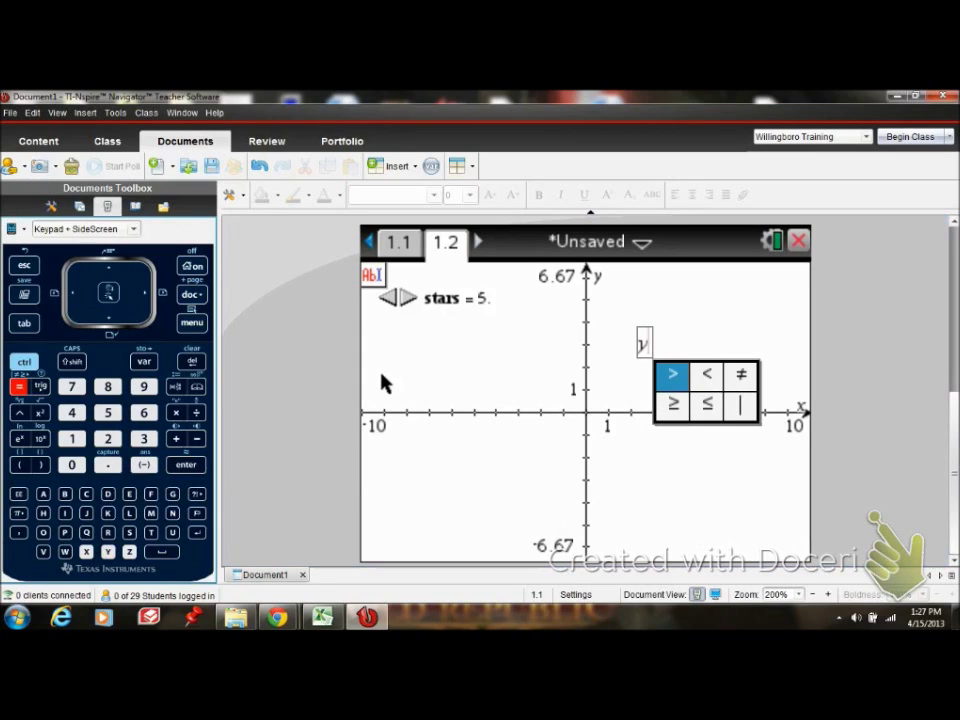
key("Right")
key("Left")
key("Down")
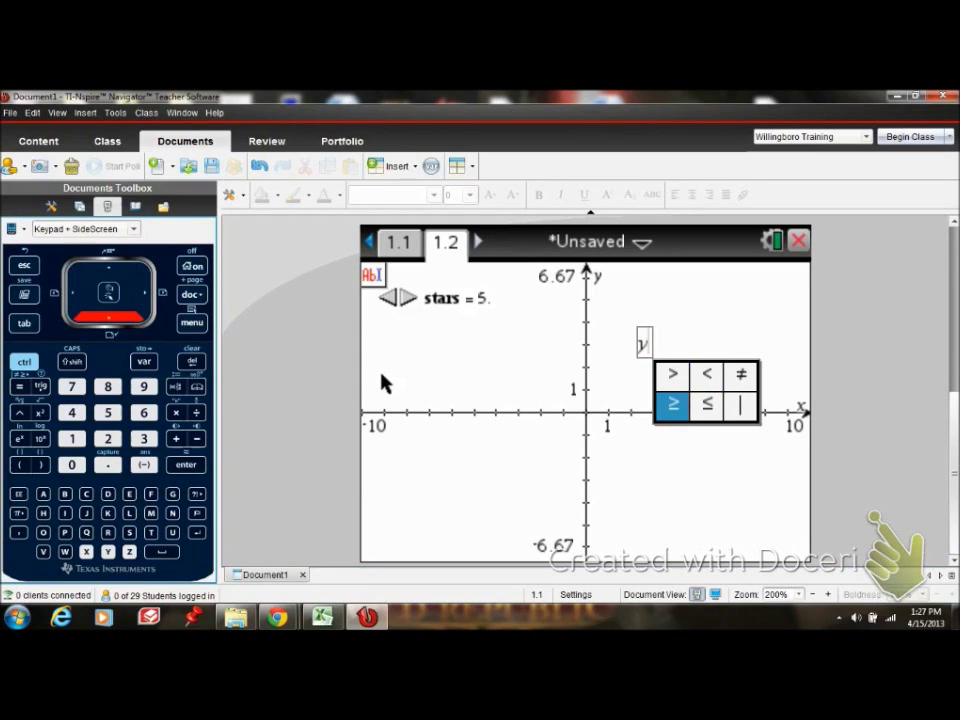
key("Return")
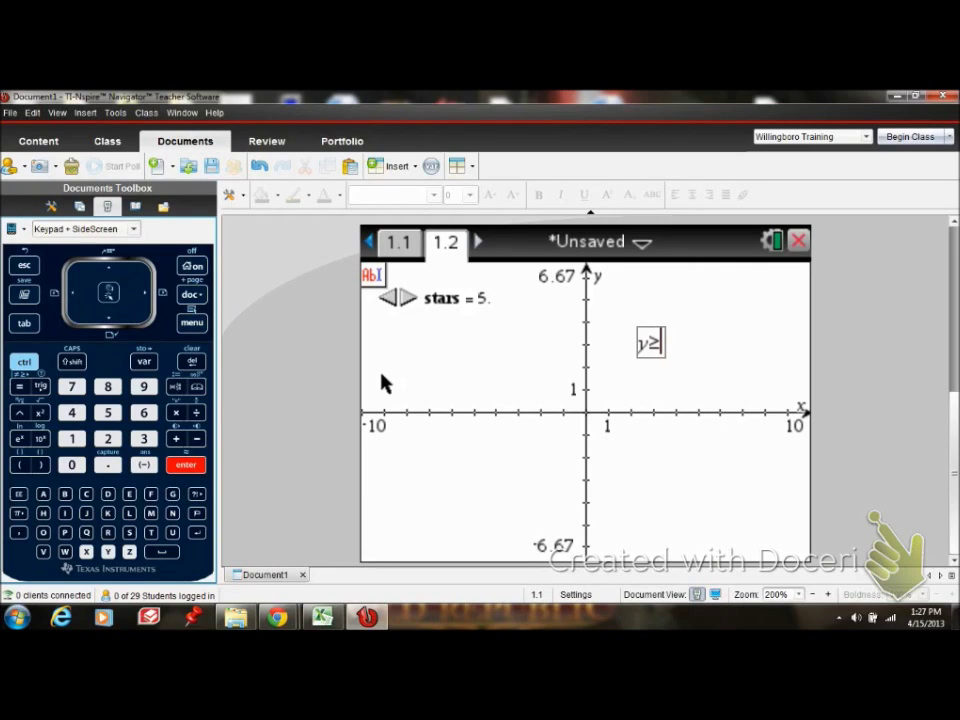
type("-2")
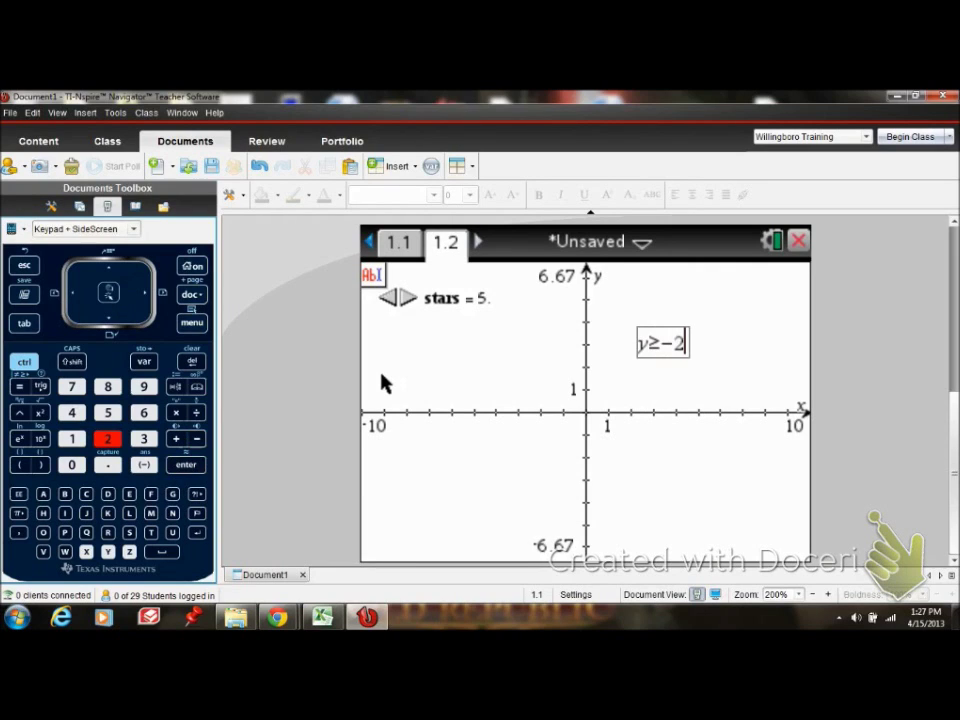
key("Return")
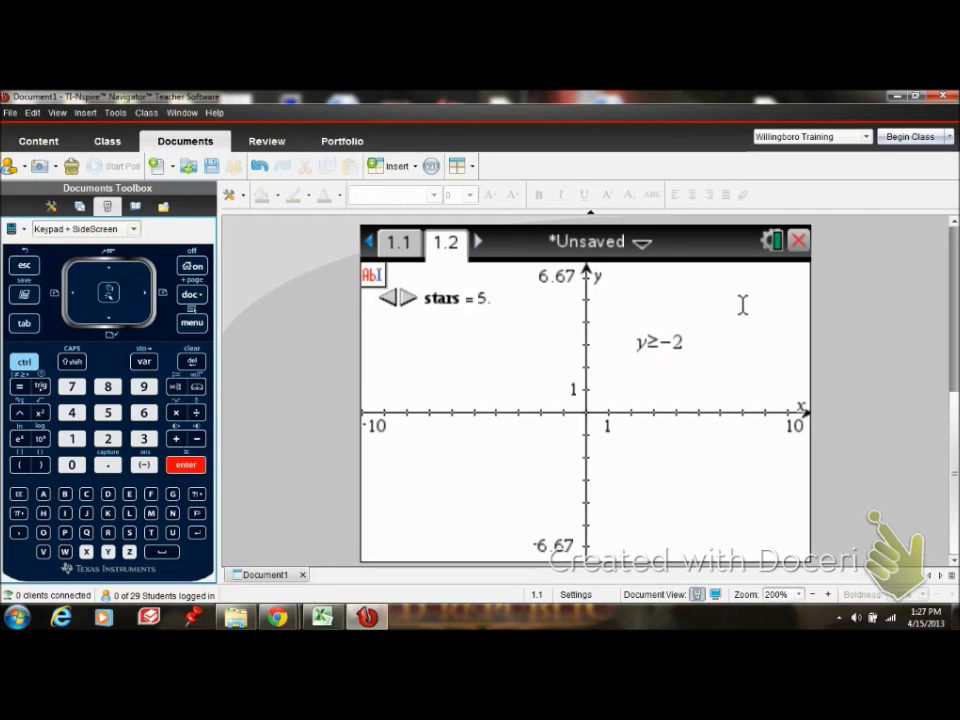
left_click(645, 302)
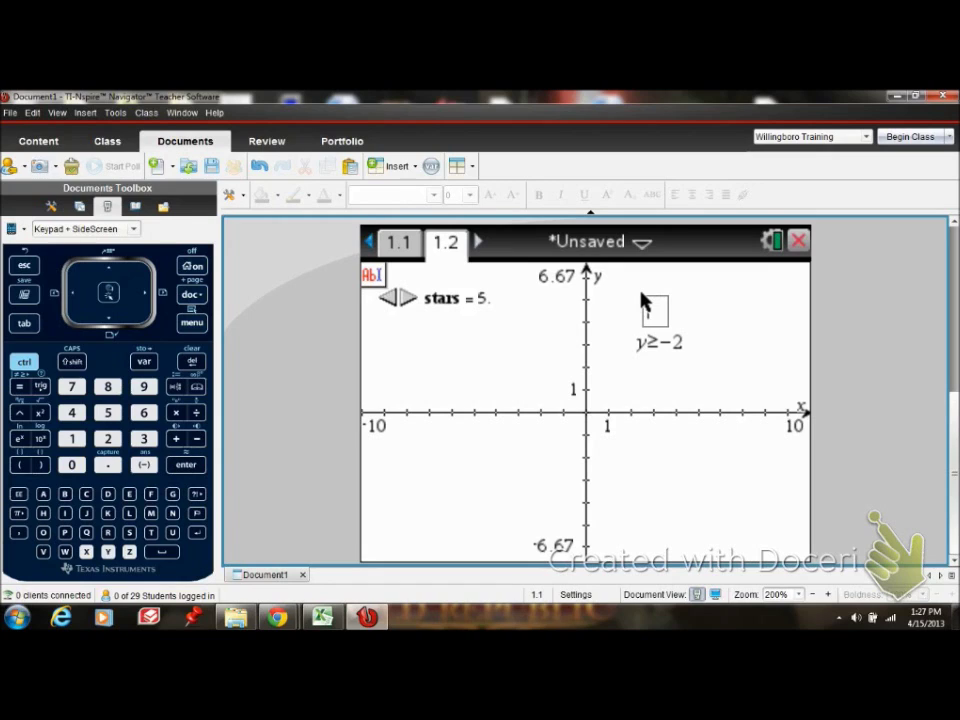
- Type the second label y≤-2 above the y≥-2 text, using ≤ from the palette
type("y")
key("ctrl")
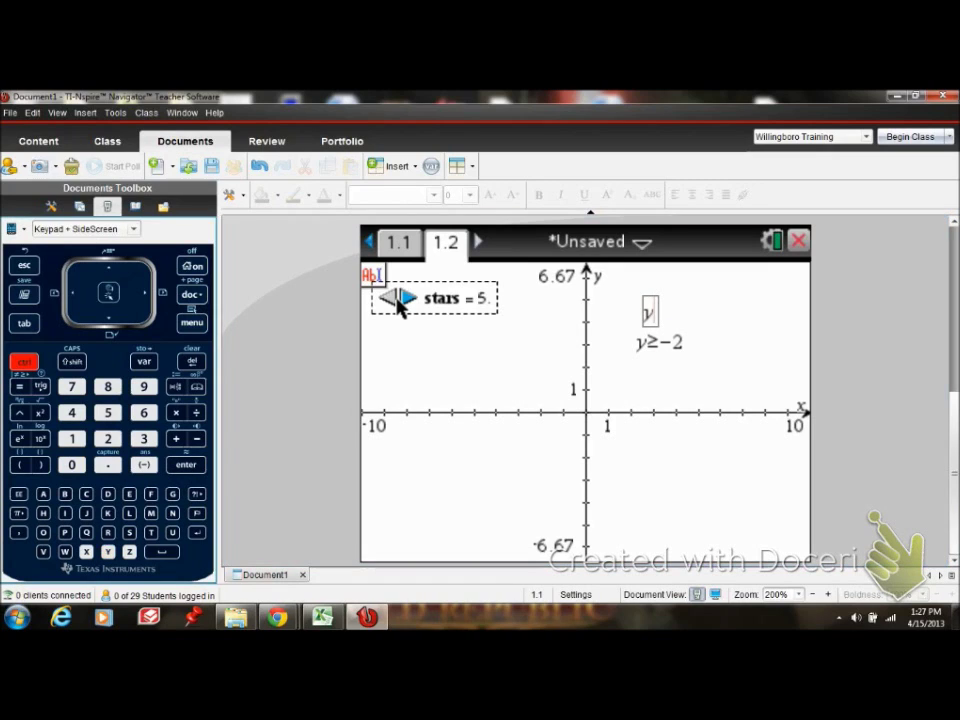
key("ctrl+equal")
key("Right")
key("Down")
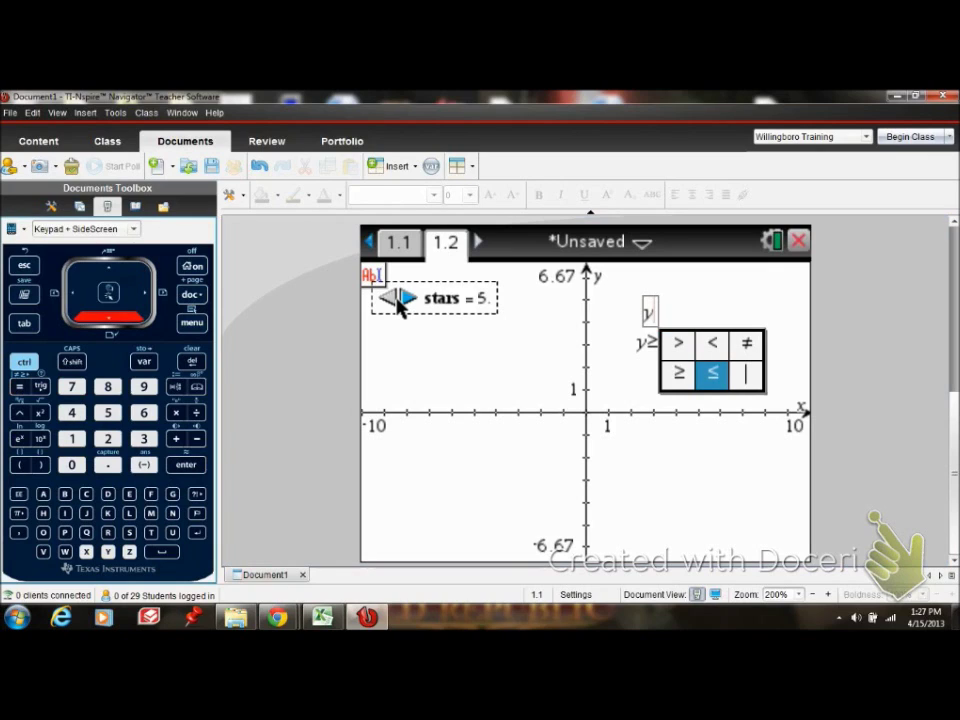
key("Return")
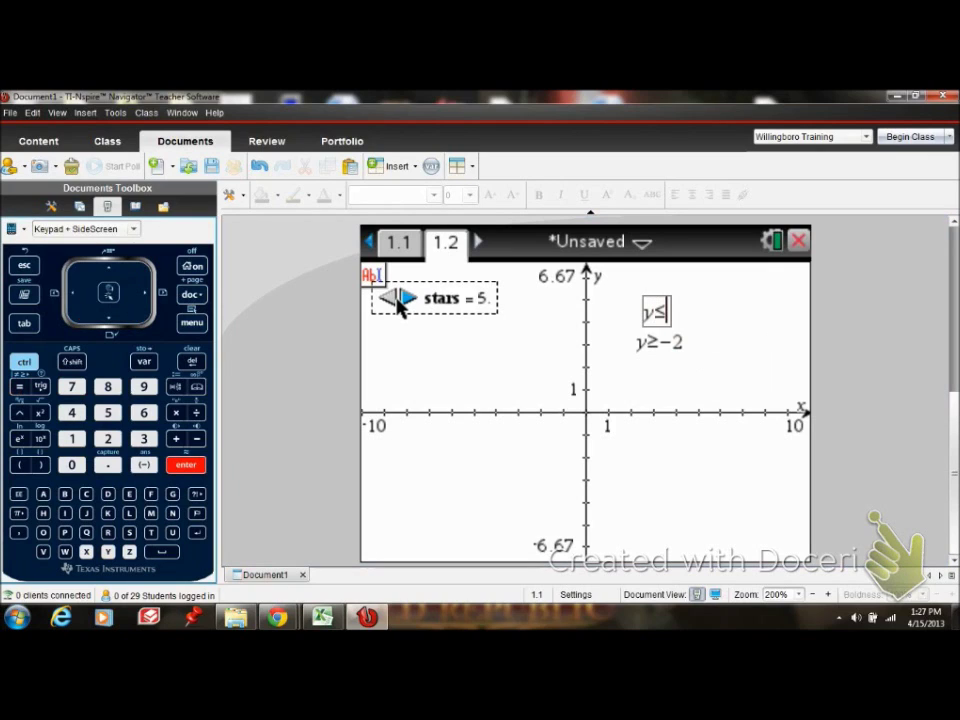
type("2")
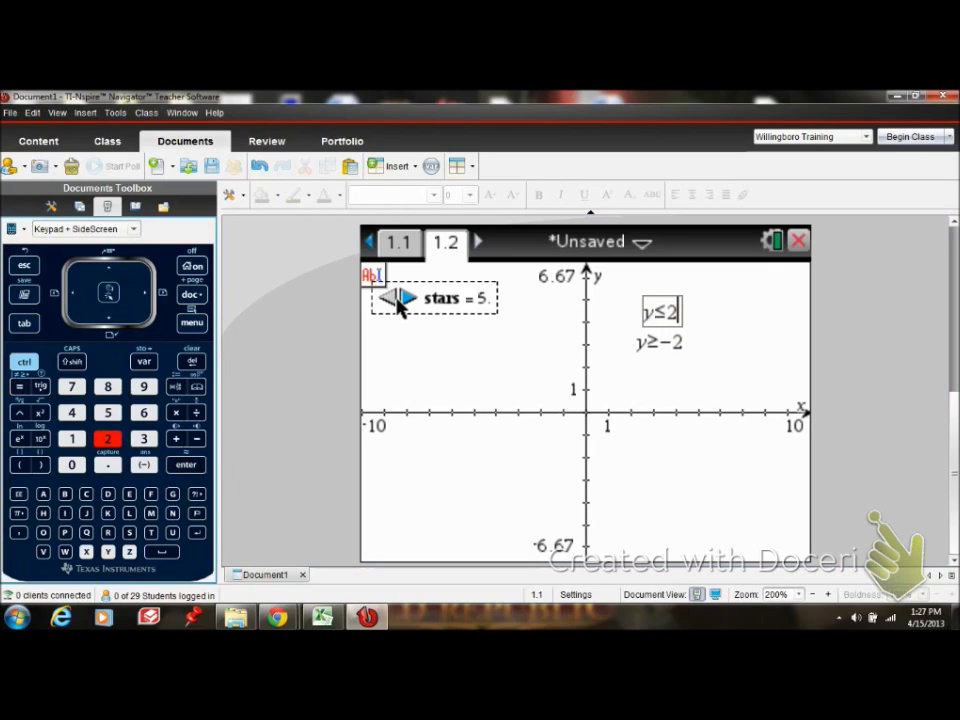
key("Left")
type("-")
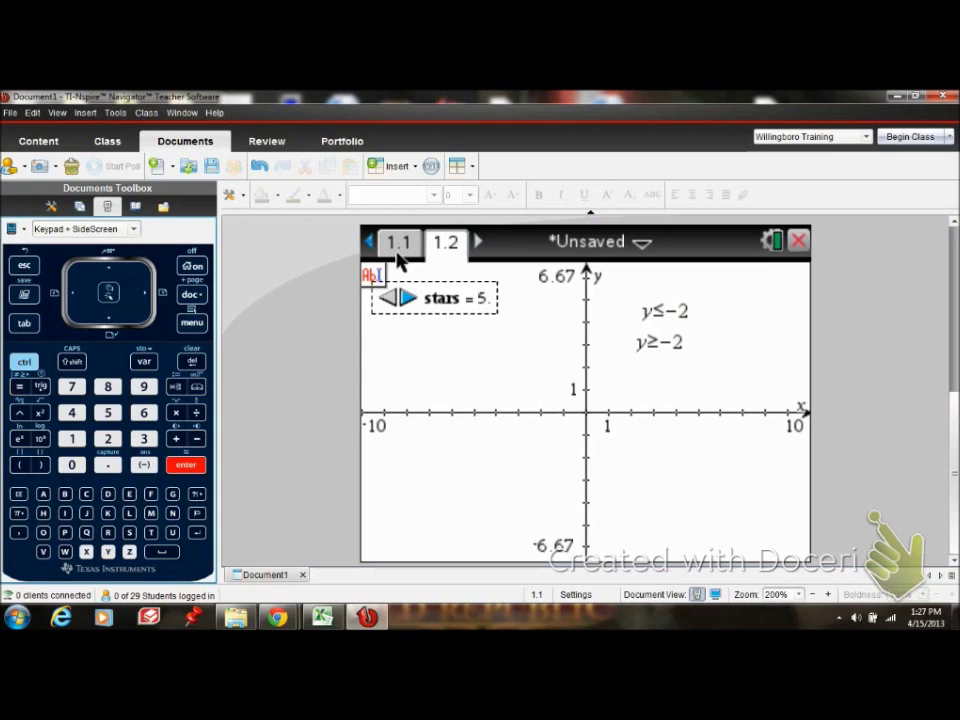
key("Return")
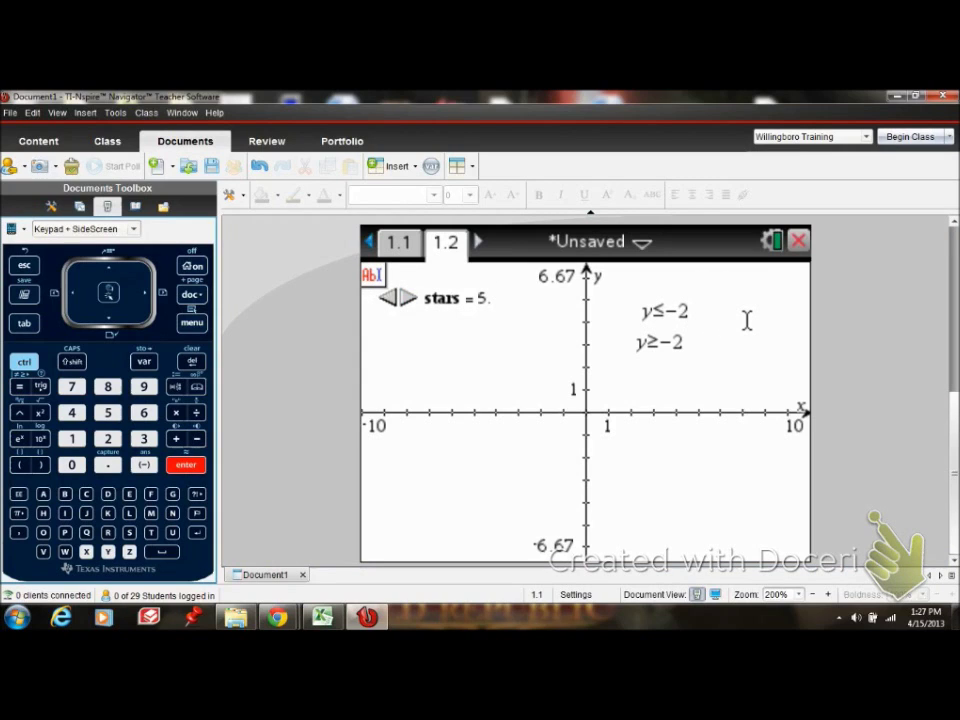
key("Escape")
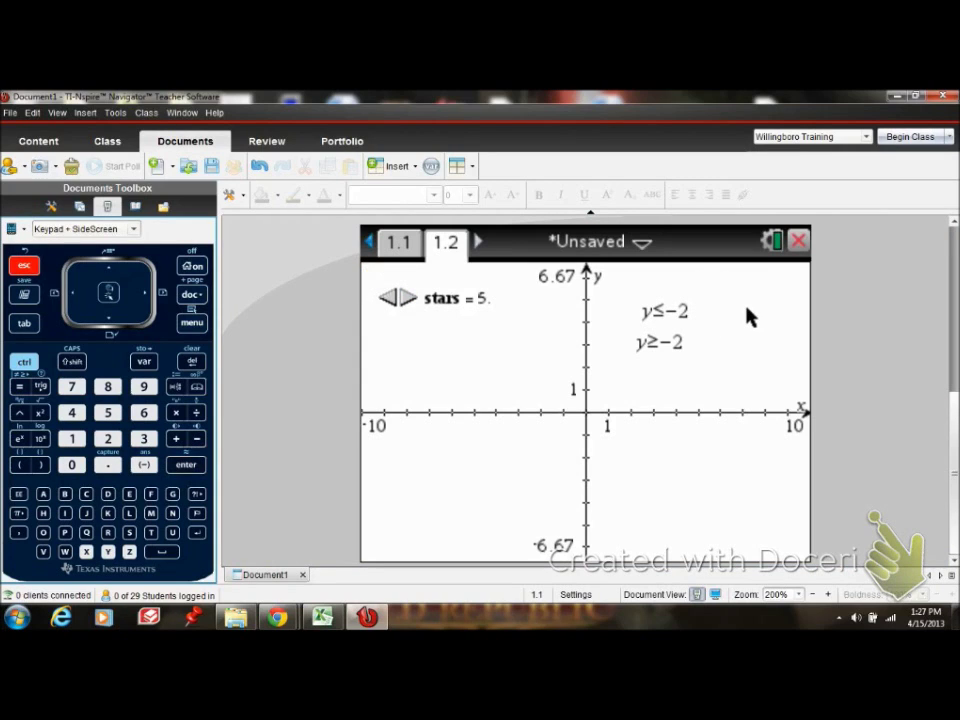
left_click(663, 305)
- Drop the y≤-2 text onto the graph to shade everything below y = -2
left_click_drag(663, 305, 643, 420)
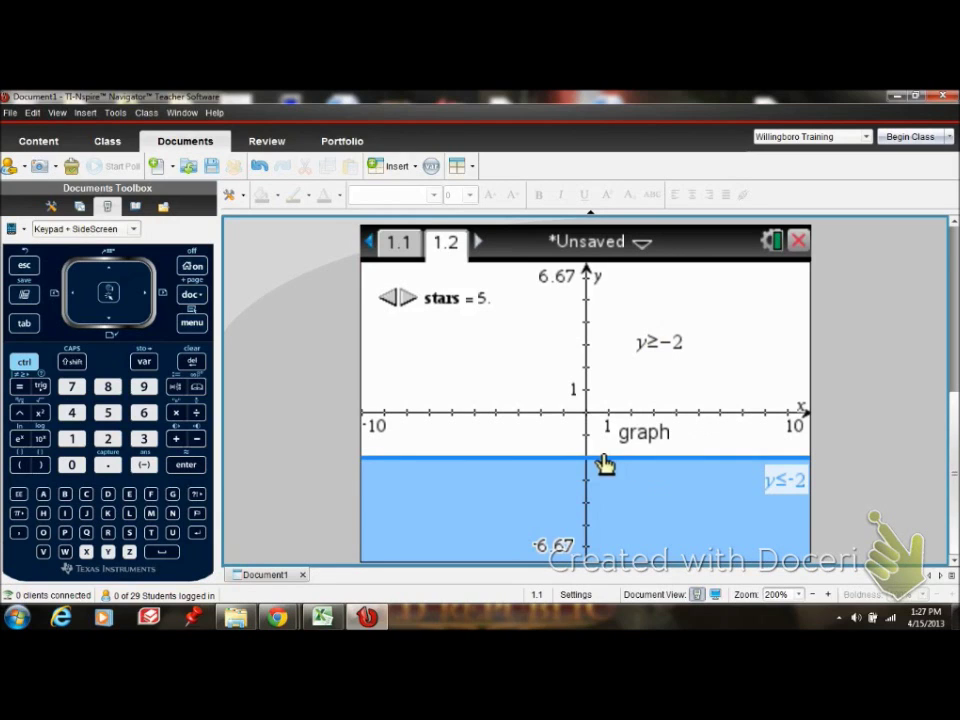
right_click(523, 468)
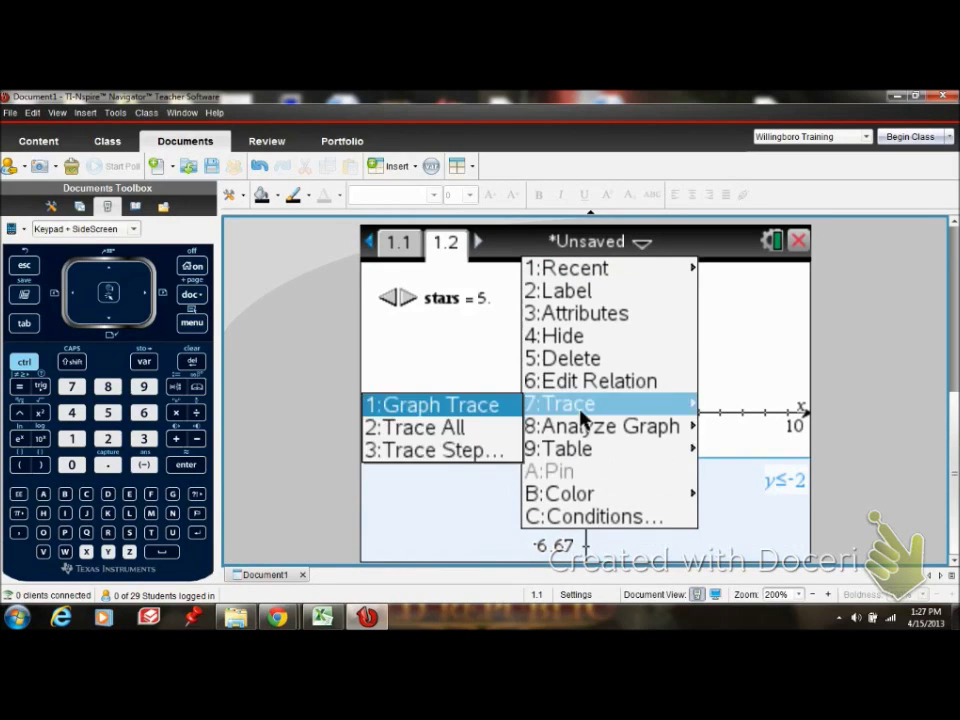
- Fill the lower y≤-2 region grey, then drag the y≥-2 text down onto the graph
mouse_move(575, 449)
mouse_move(606, 495)
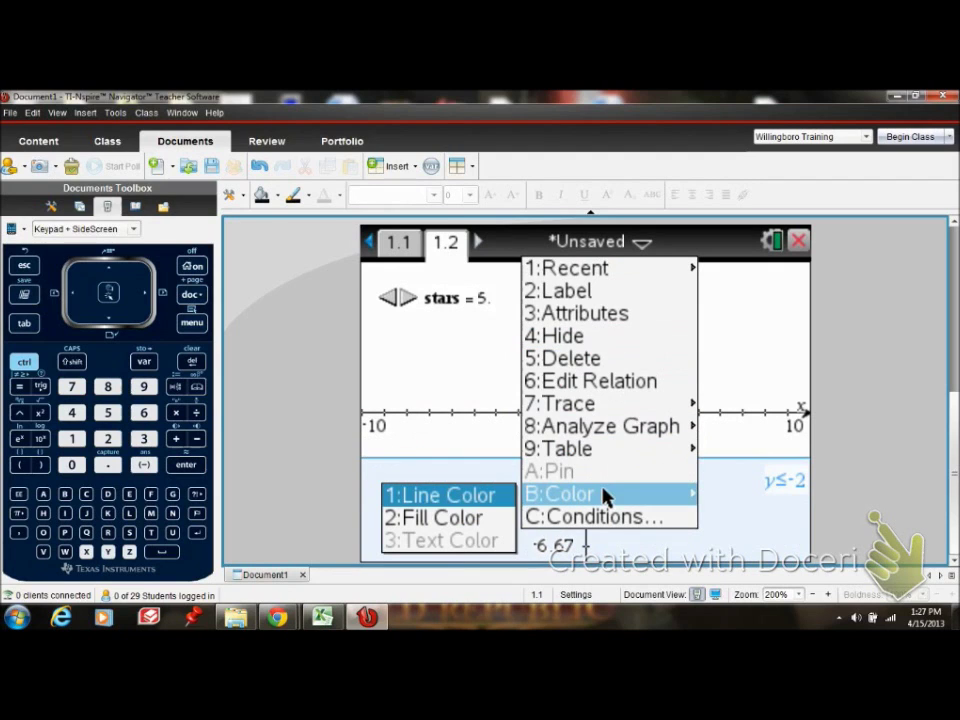
key("2")
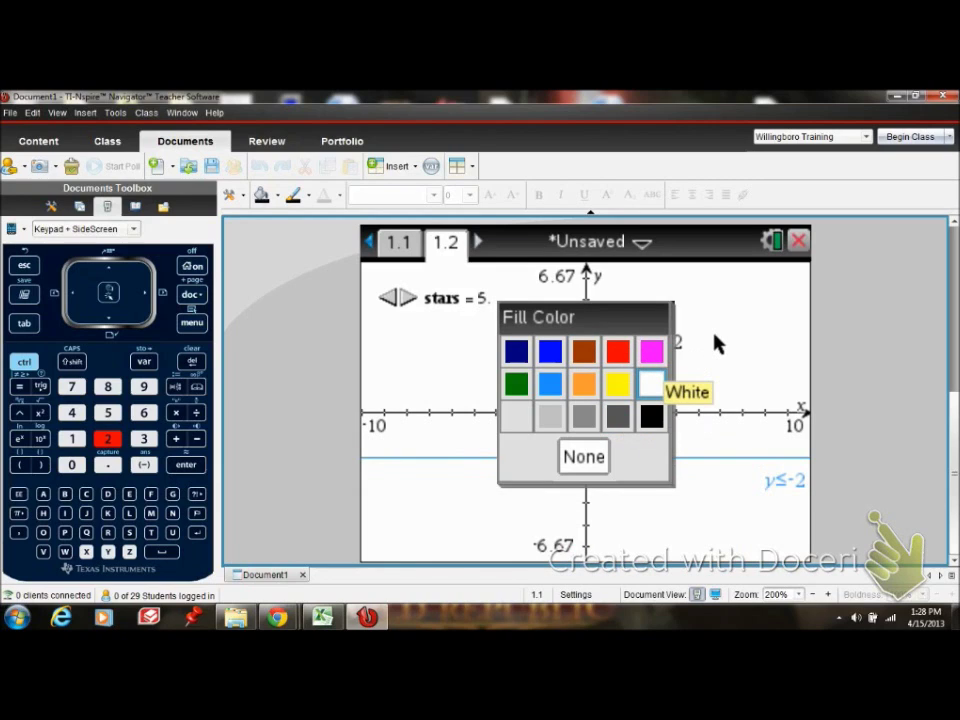
left_click(650, 418)
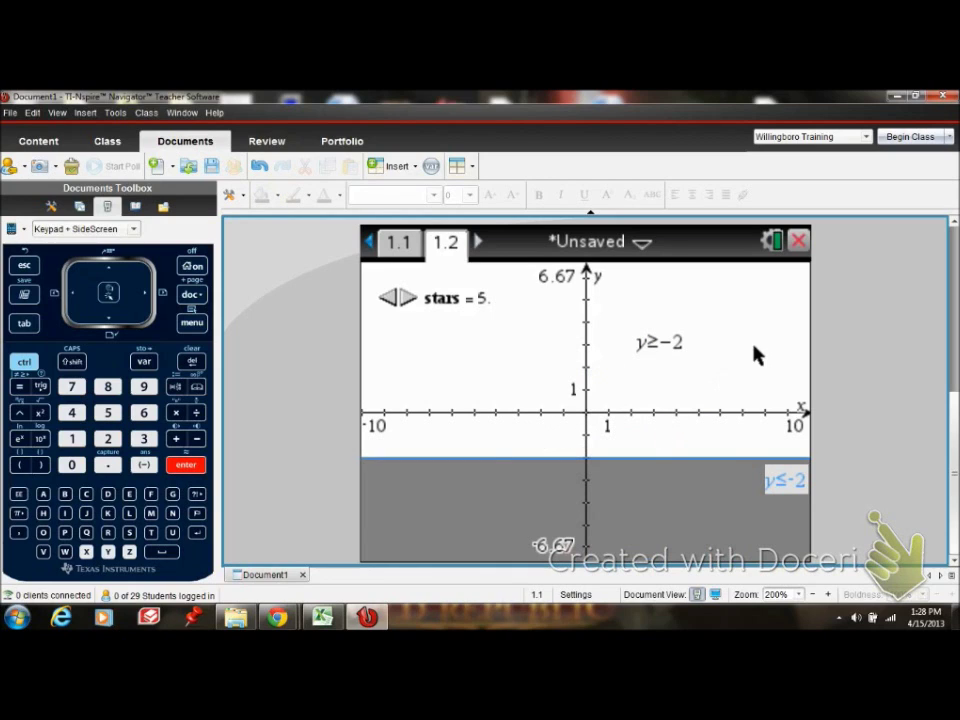
left_click_drag(664, 328, 665, 408)
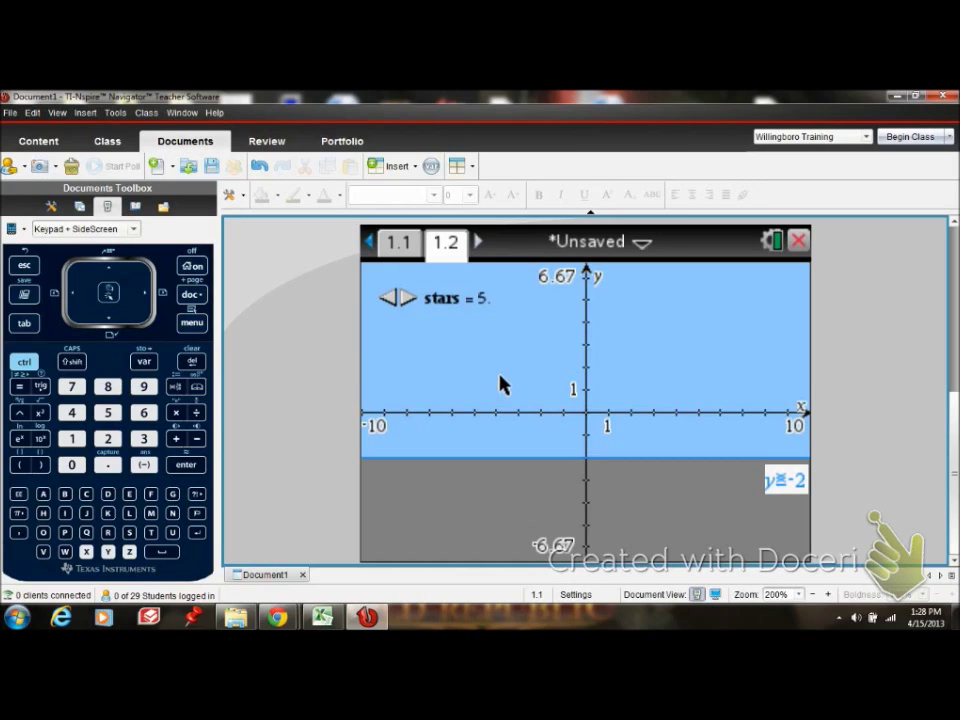
- Hide the graph axes, leaving only the blue sky and grey ground regions
right_click(585, 342)
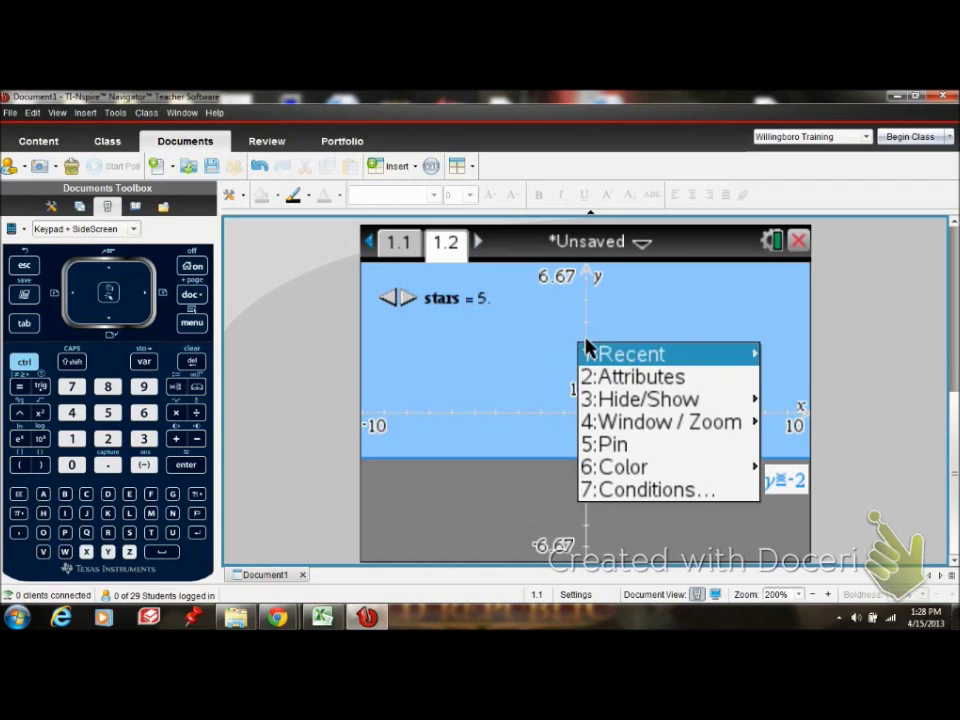
mouse_move(645, 403)
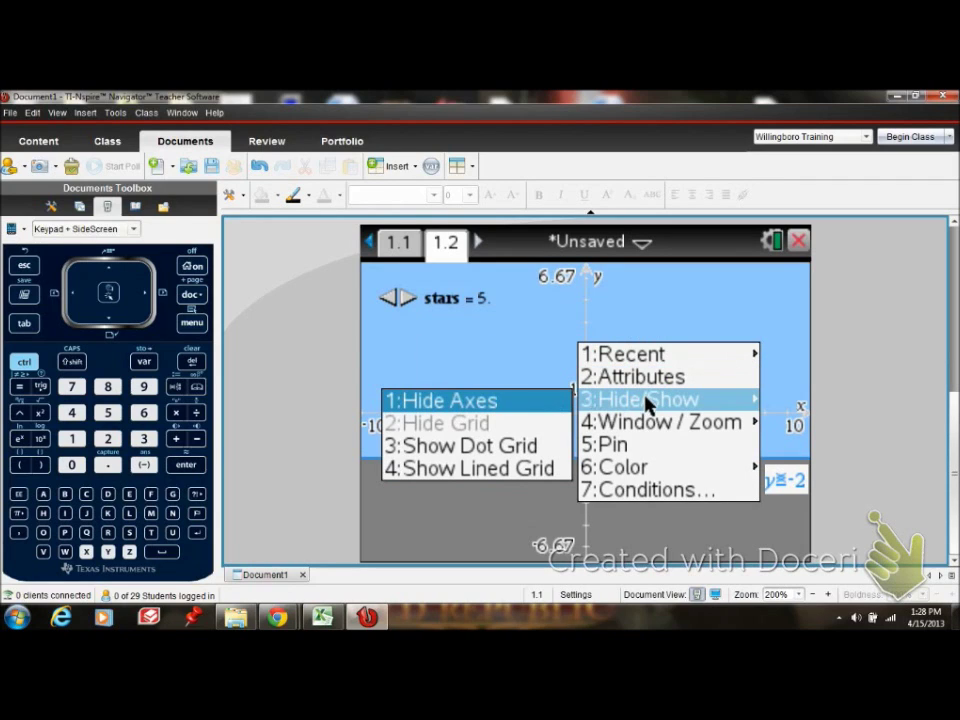
left_click(550, 408)
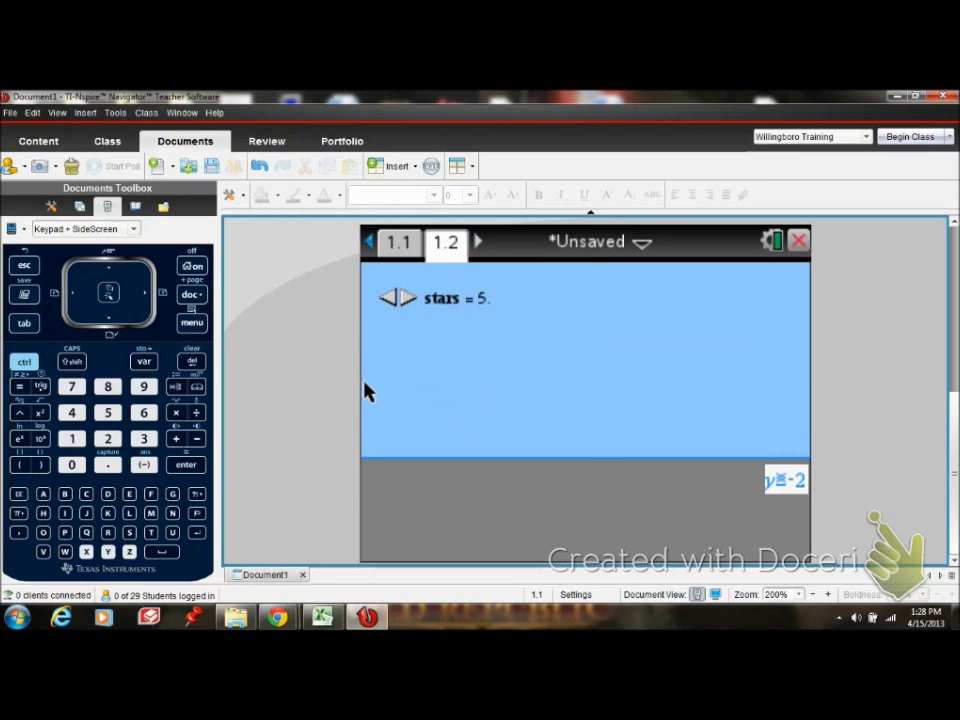
key("ctrl+m")
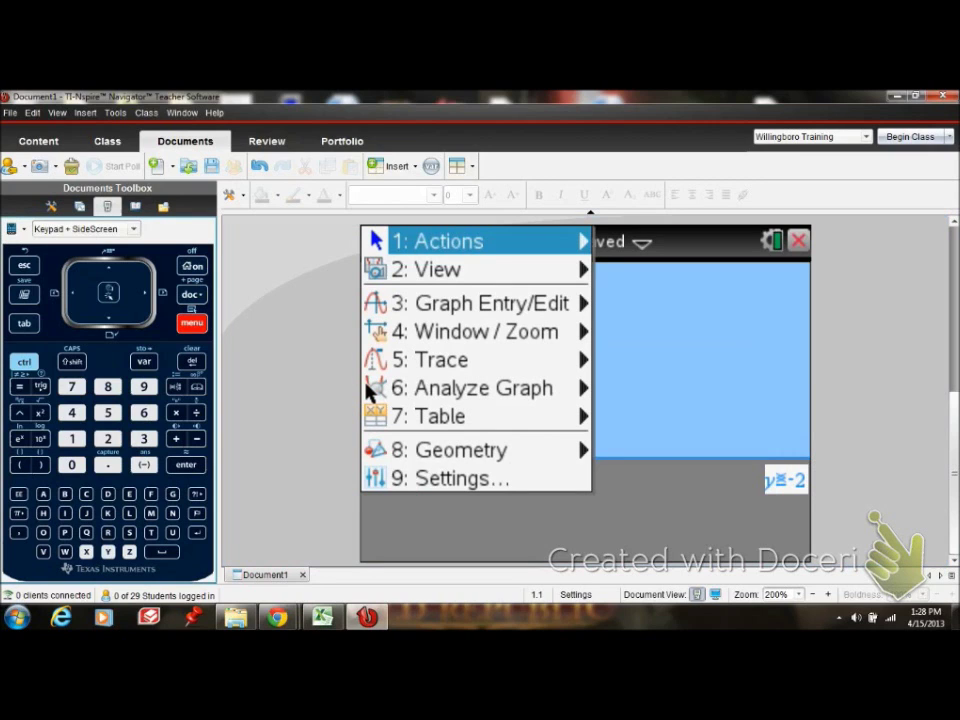
- Add scatter plot s1 with x list {randint(-10,10,stars+17)}
key("Down")
key("Down")
key("Right")
key("Down")
key("Down")
key("Down")
key("Down")
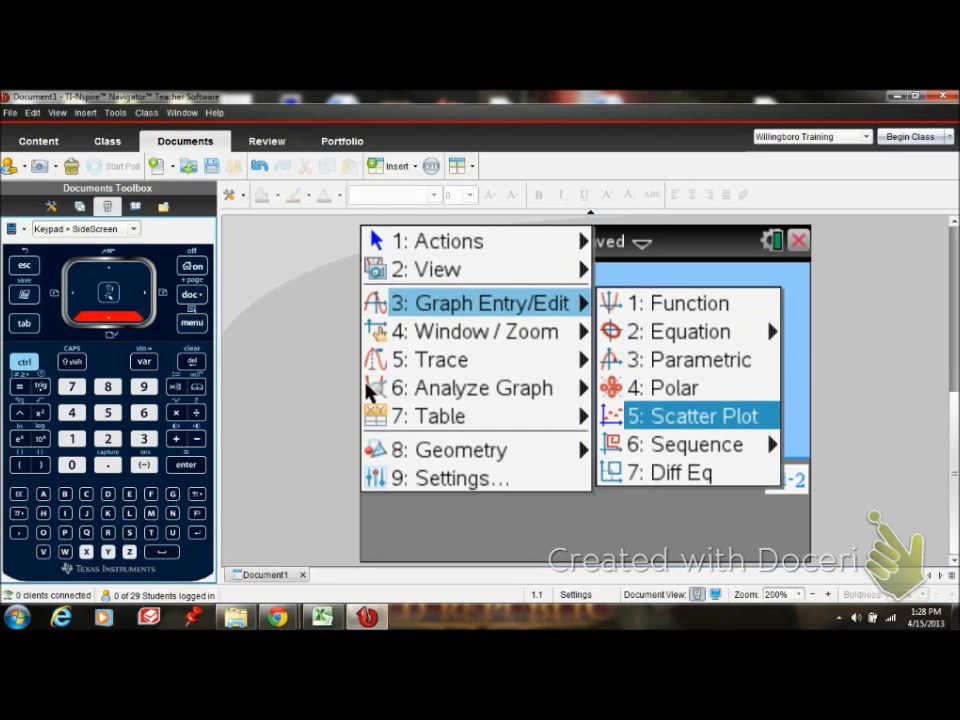
key("Return")
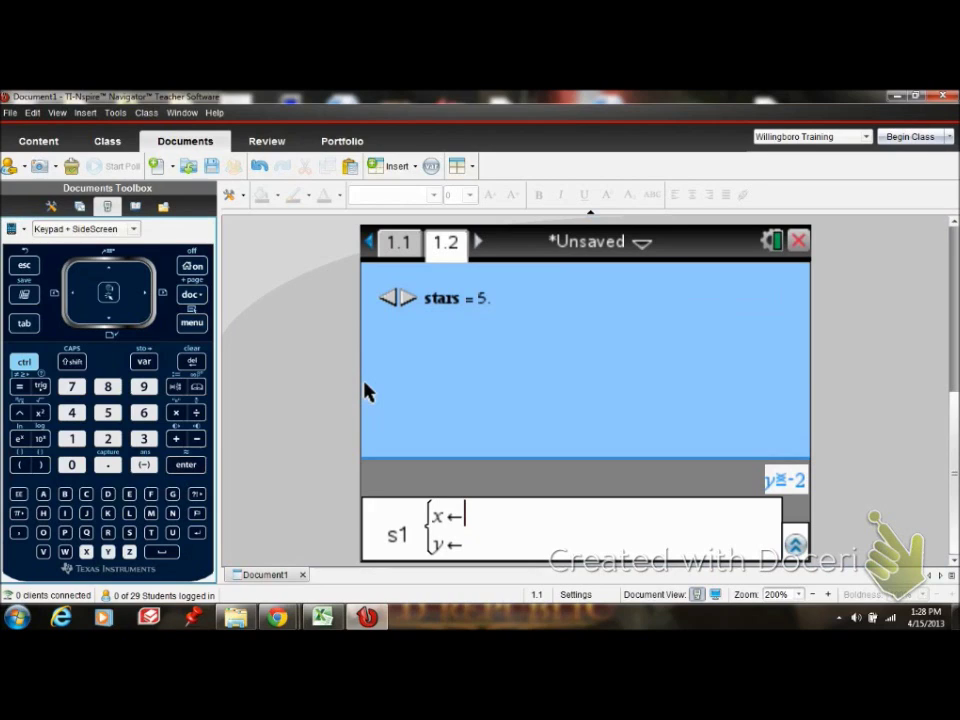
type("{")
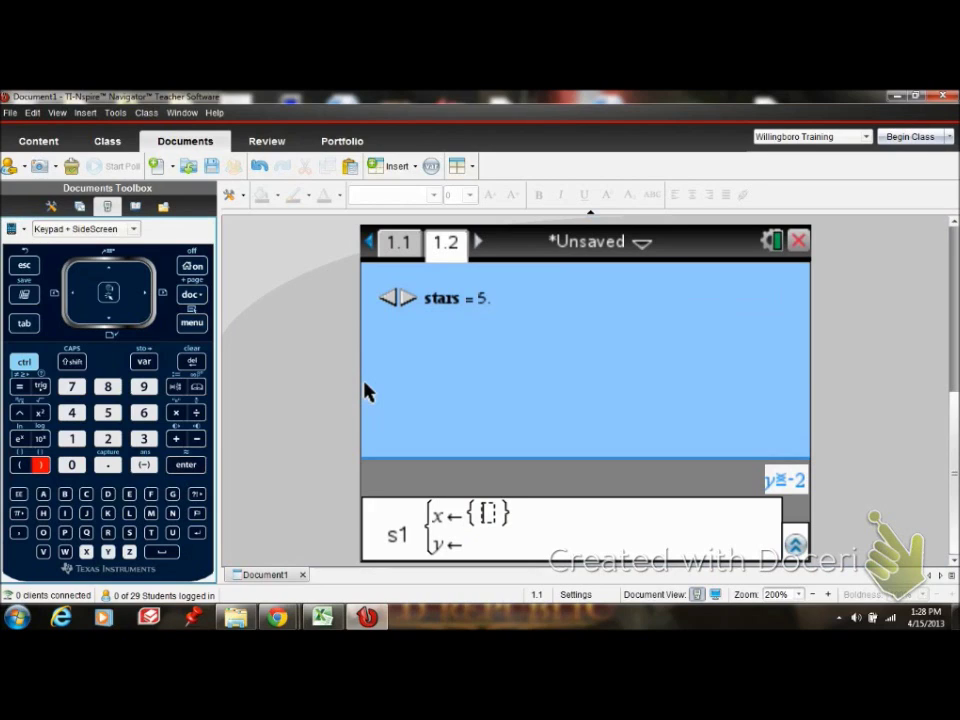
type("randi")
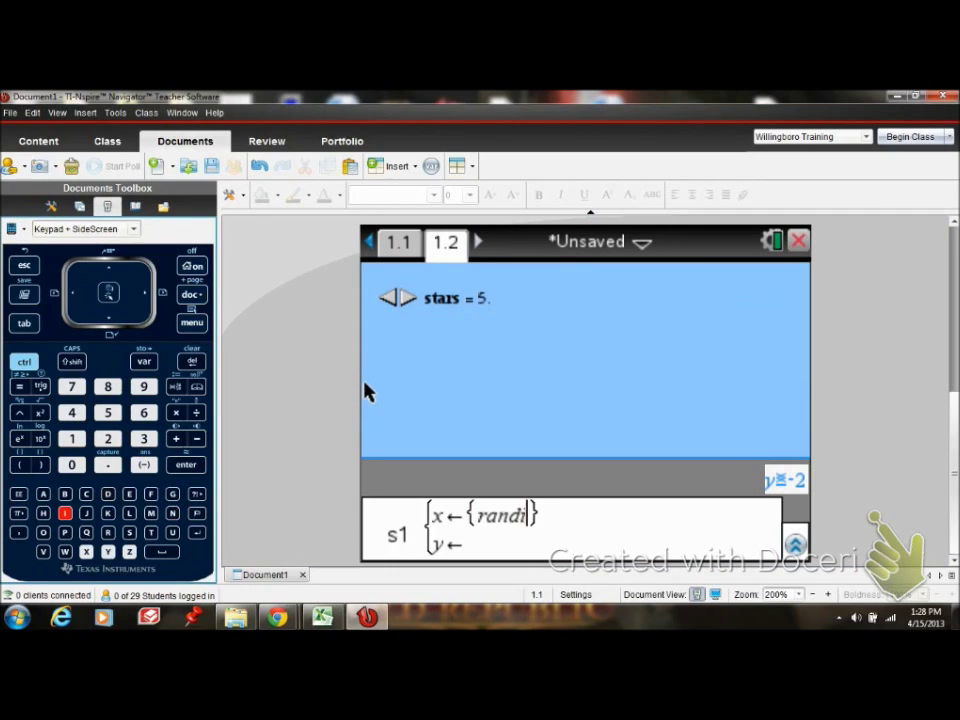
type("nt")
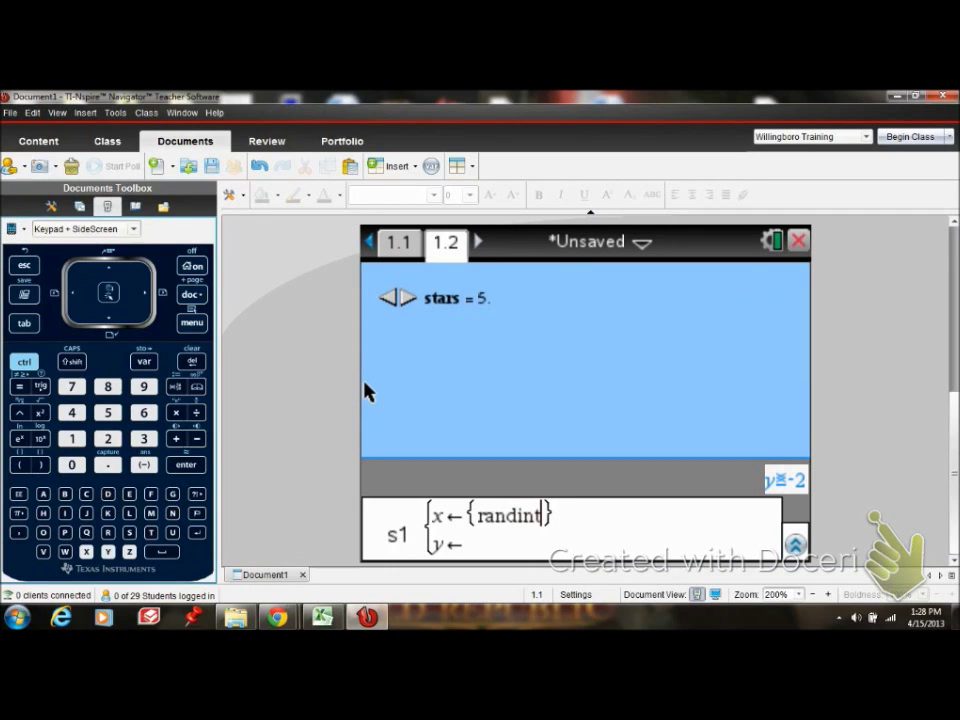
type("(")
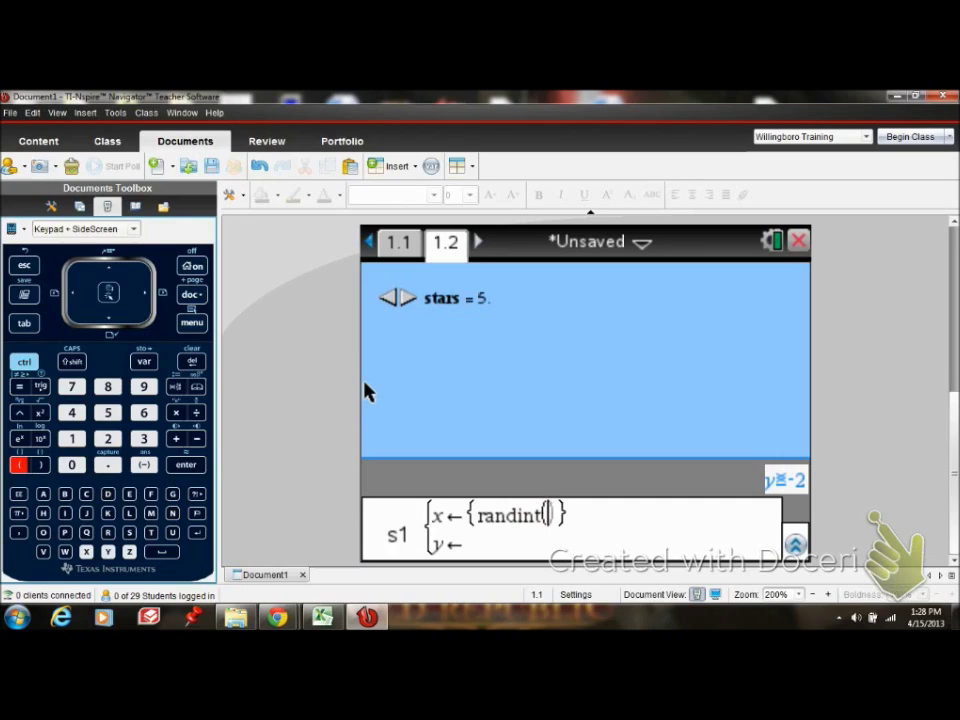
type("-1")
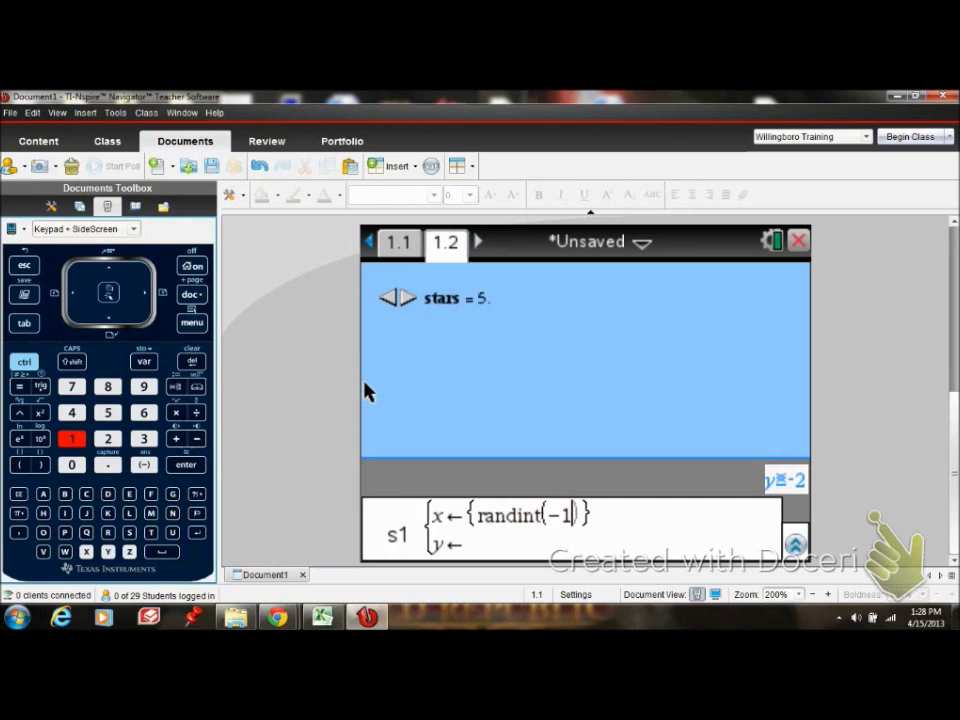
type("0")
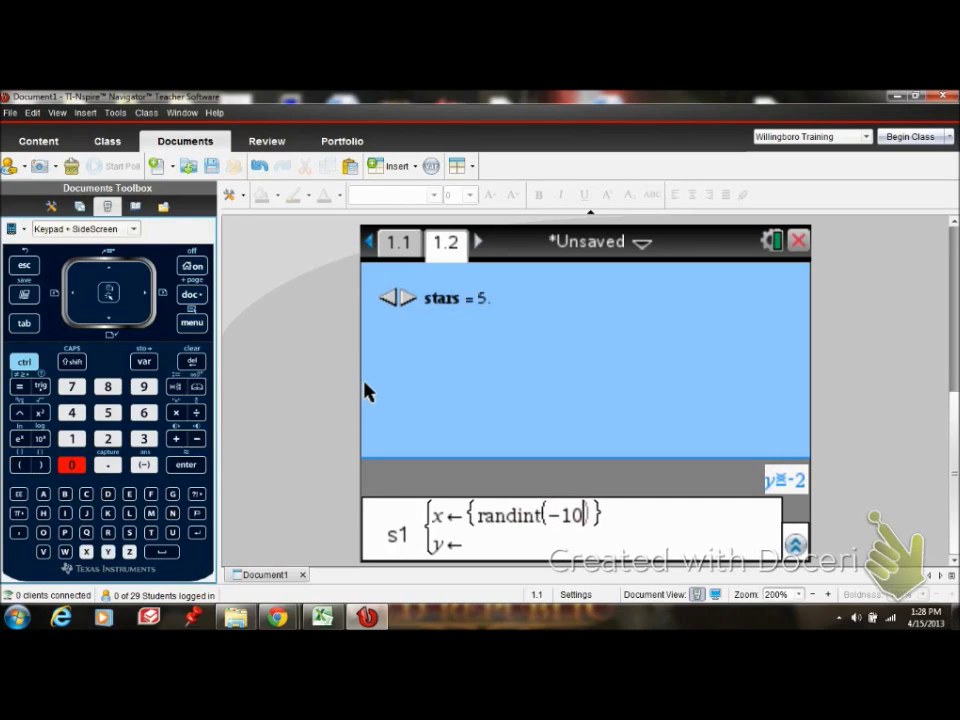
type(",10,")
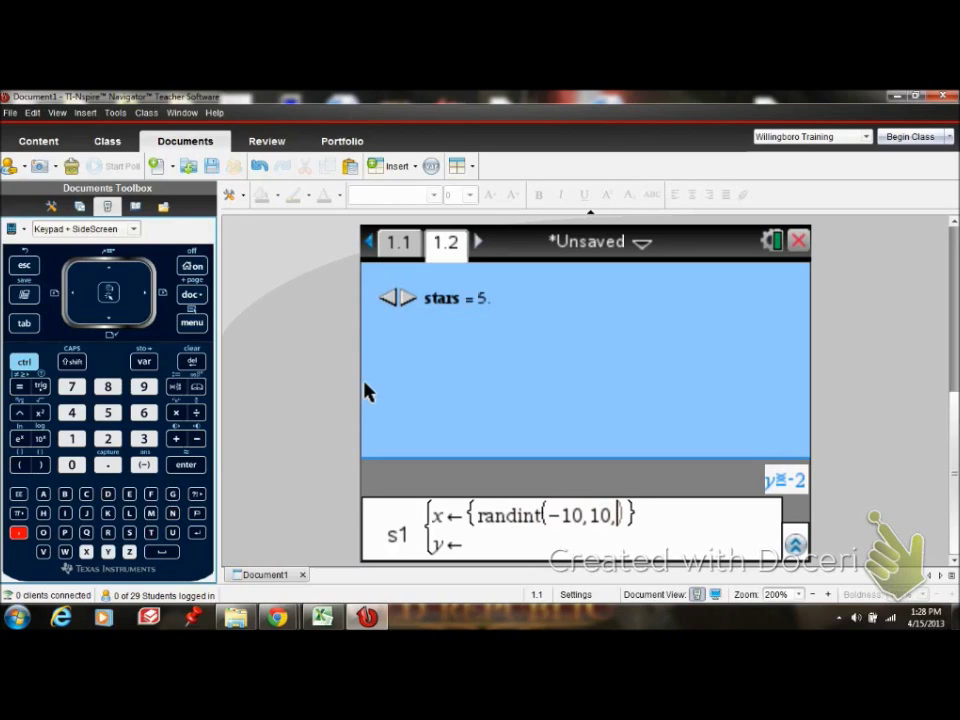
type("stars")
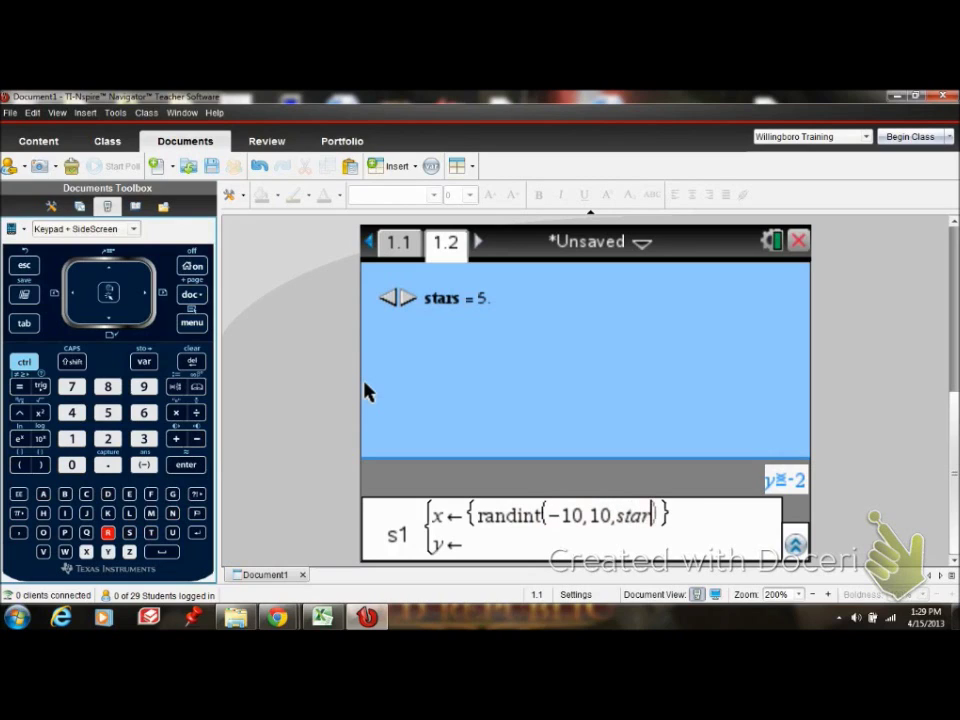
type("+17")
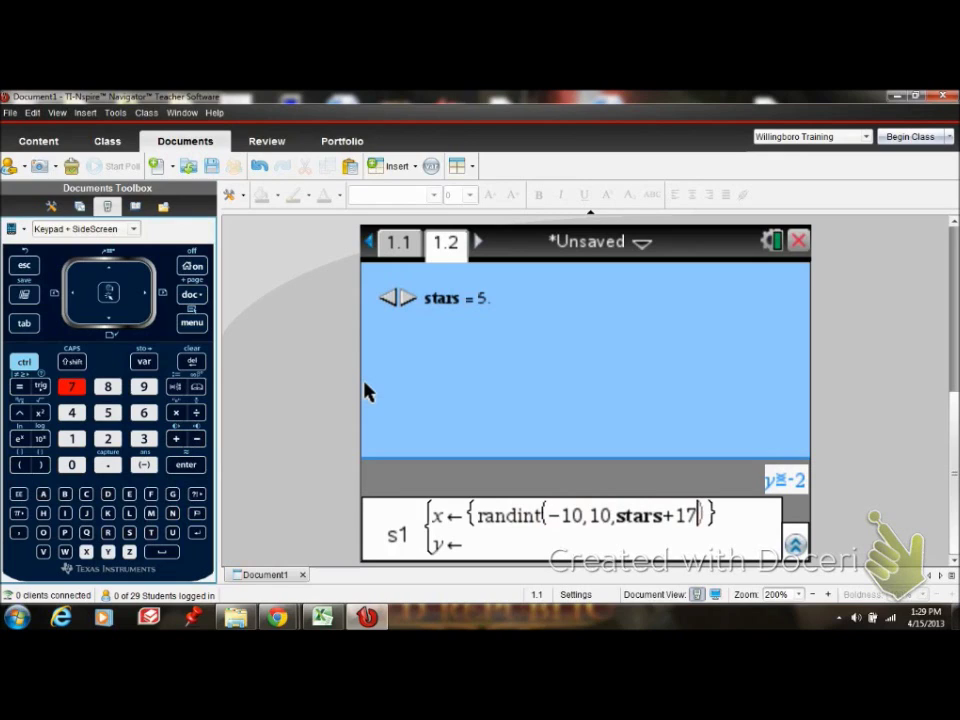
key("Down")
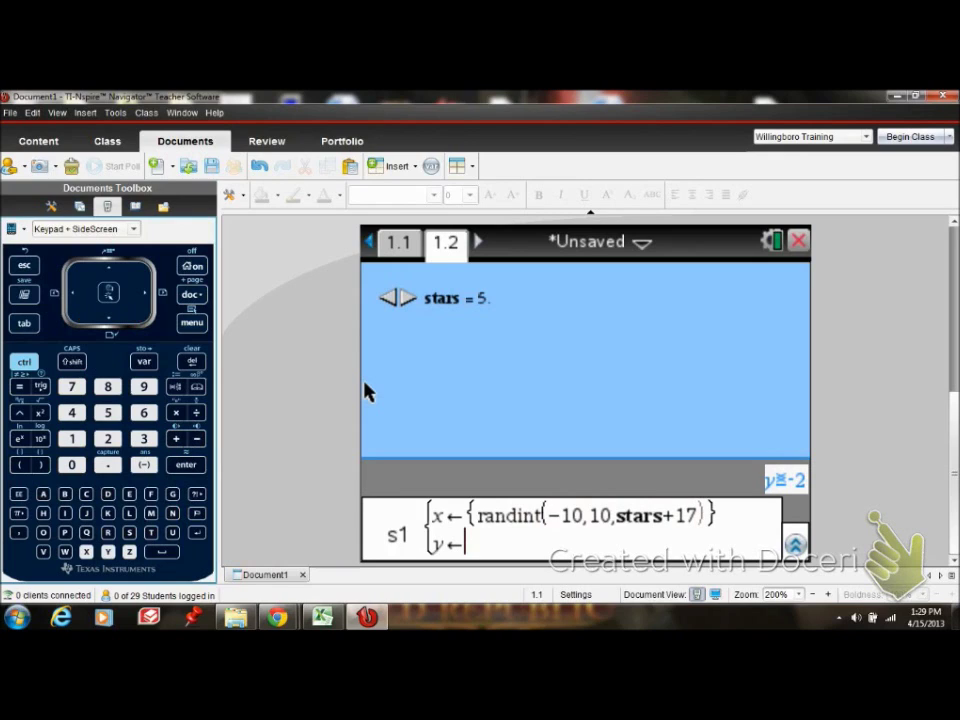
- Give s1 the y list {randint(3,8,stars+17)} and graph the star dots in the sky
type("{")
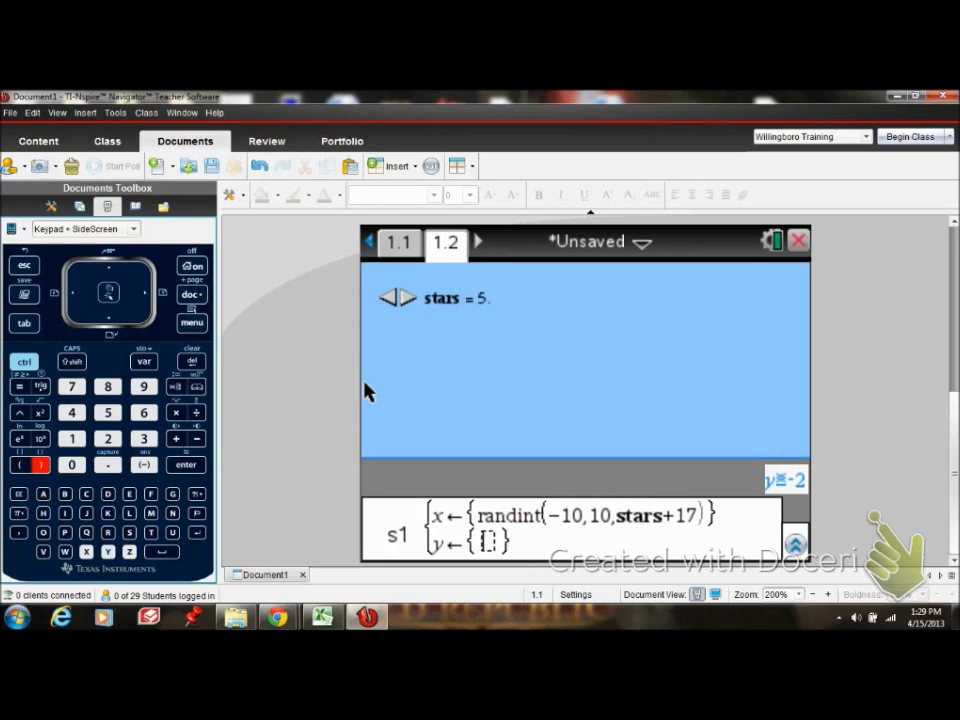
type("rand")
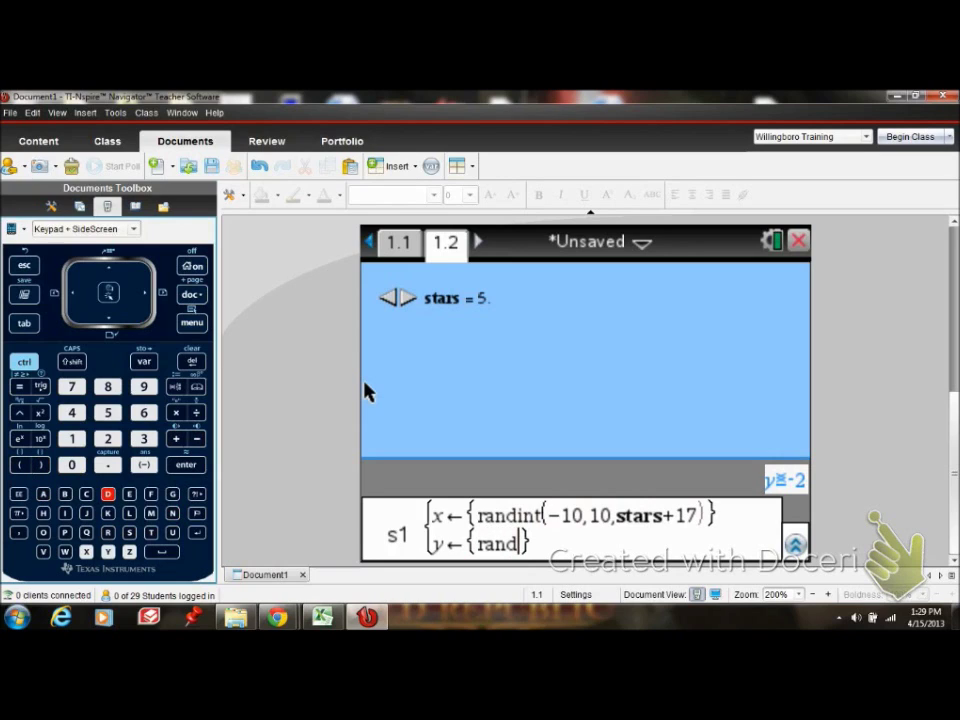
type("int")
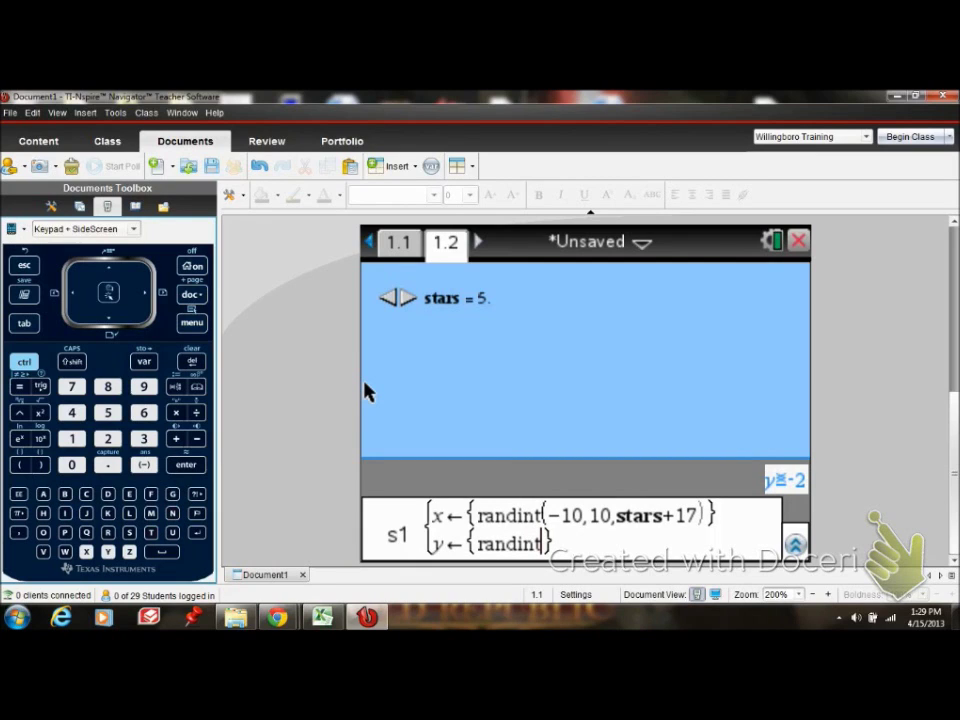
type("(")
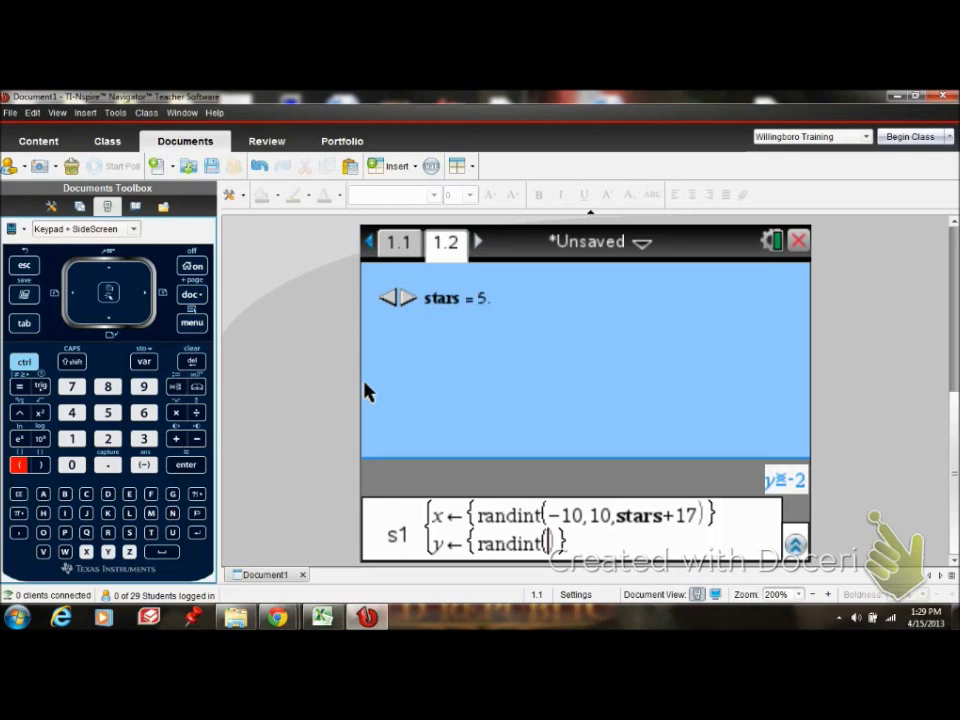
type("3")
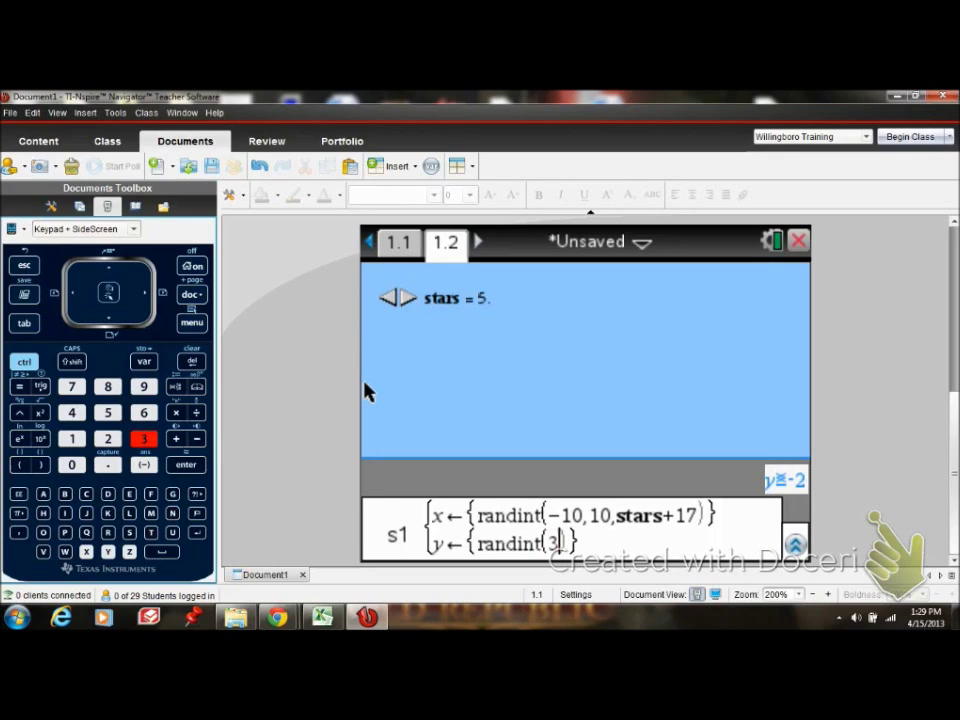
type(",8,")
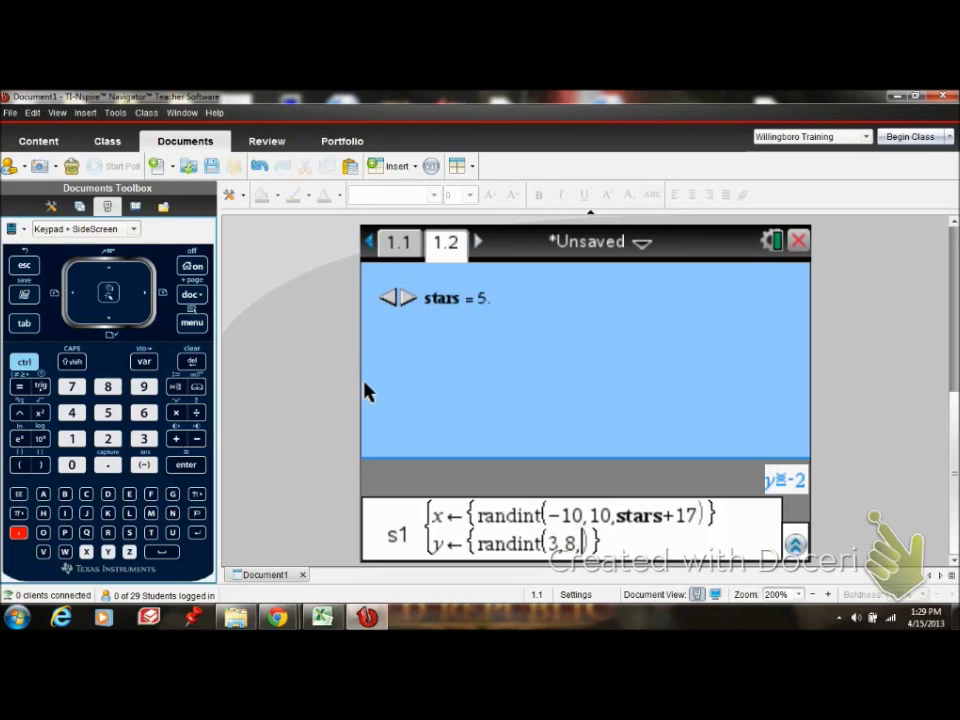
type("st")
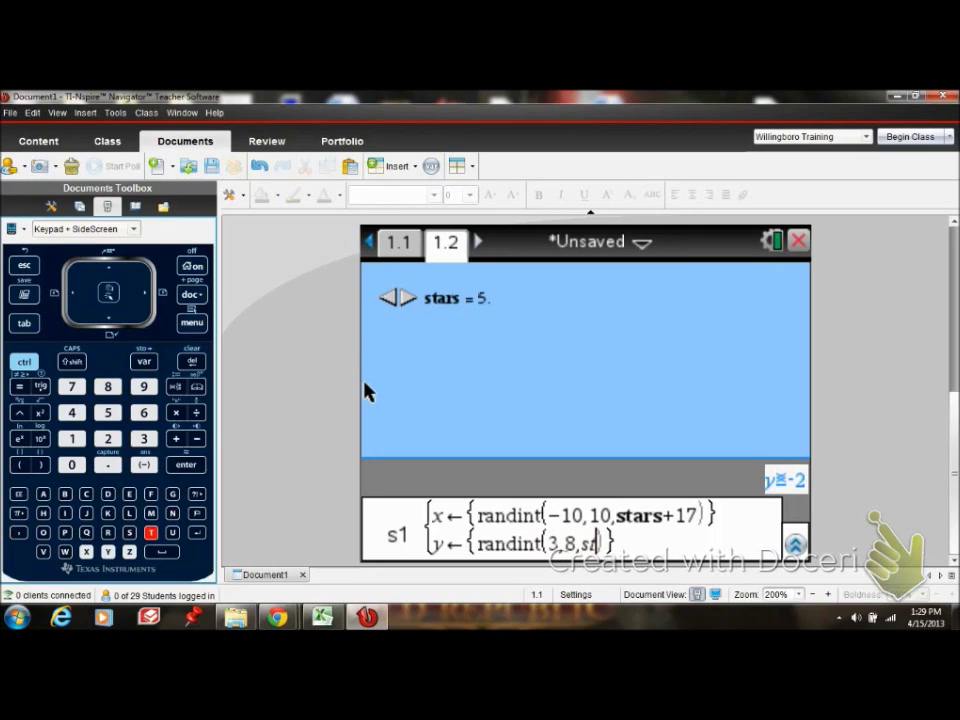
type("ars")
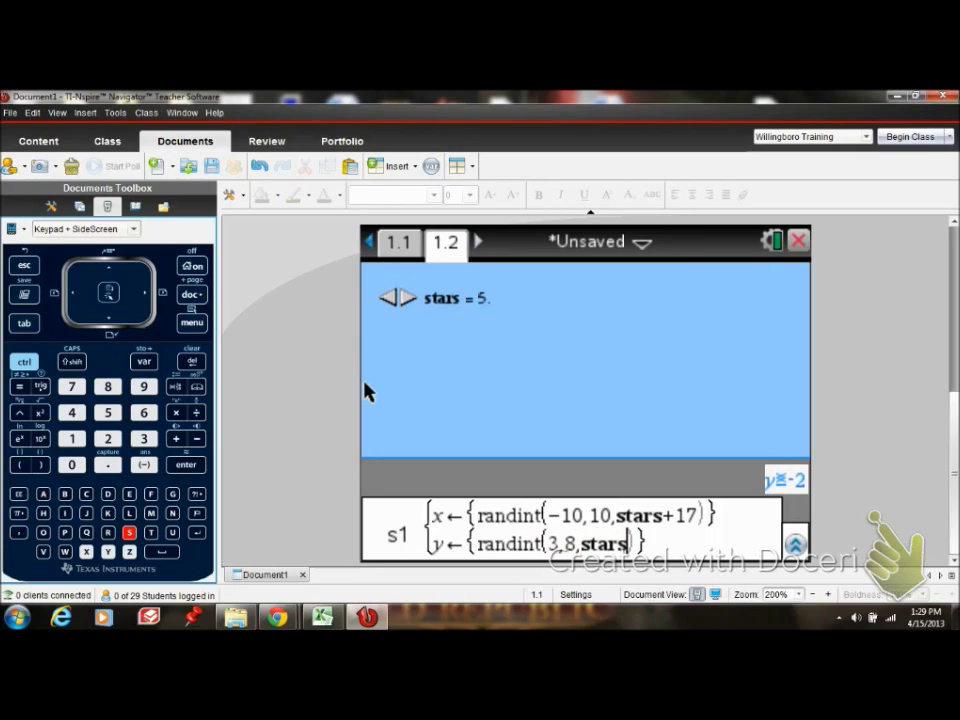
type("+1")
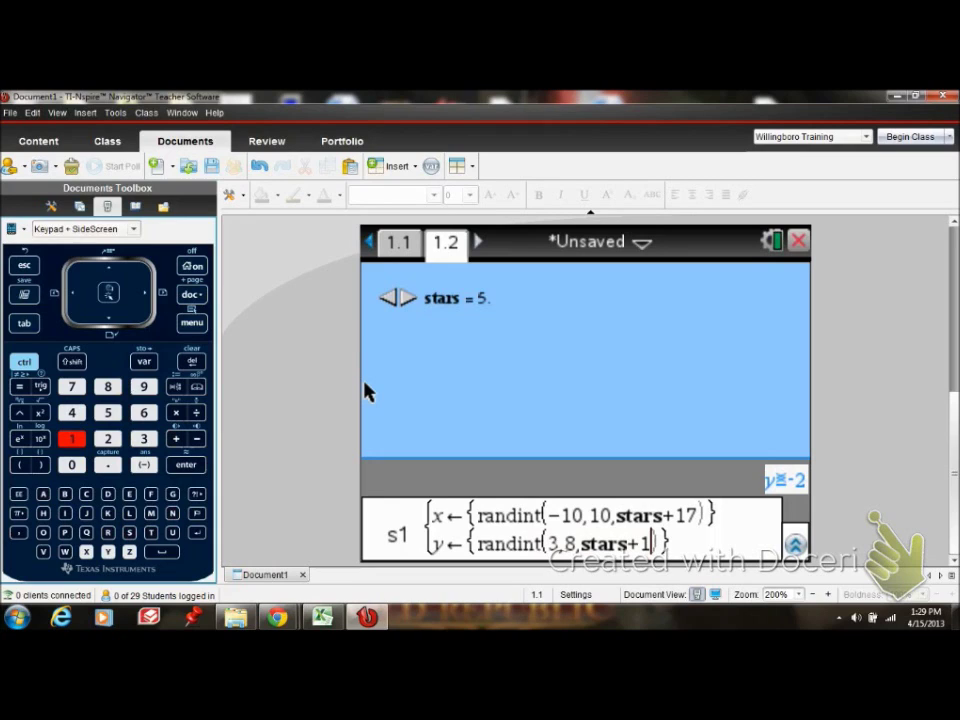
type("7")
key("Right")
key("Right")
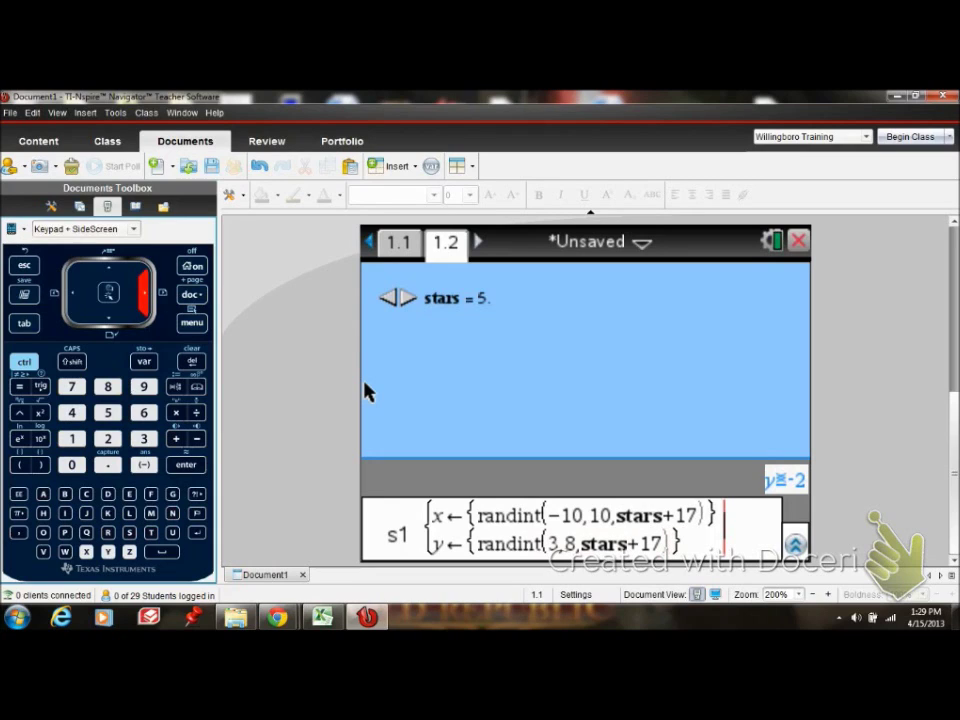
key("Return")
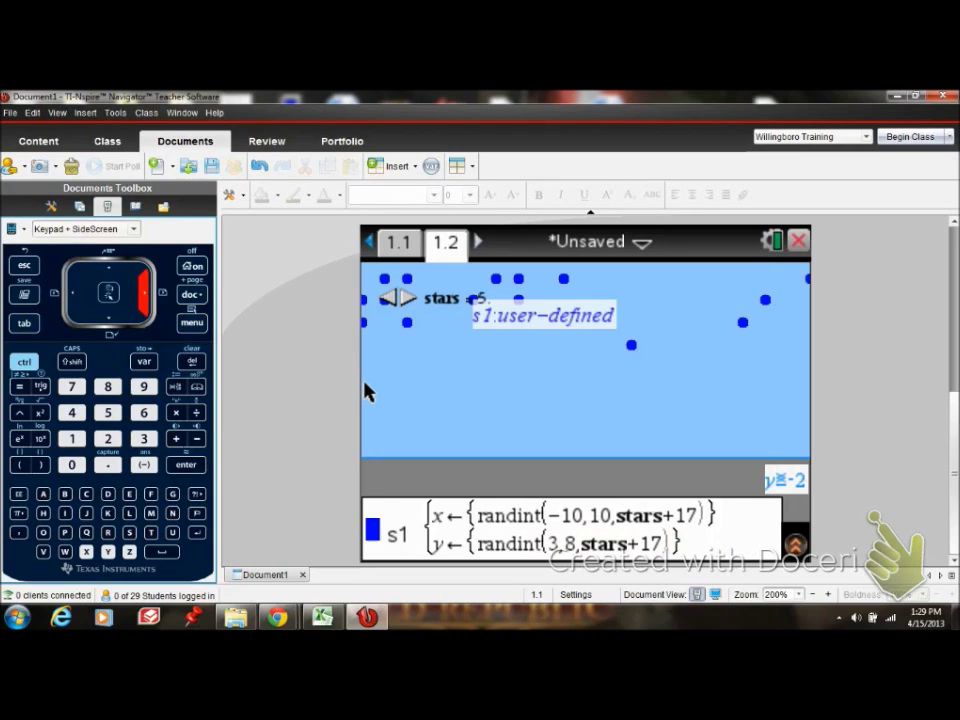
- Change the s1 scatter points' style to plus signs
right_click(631, 353)
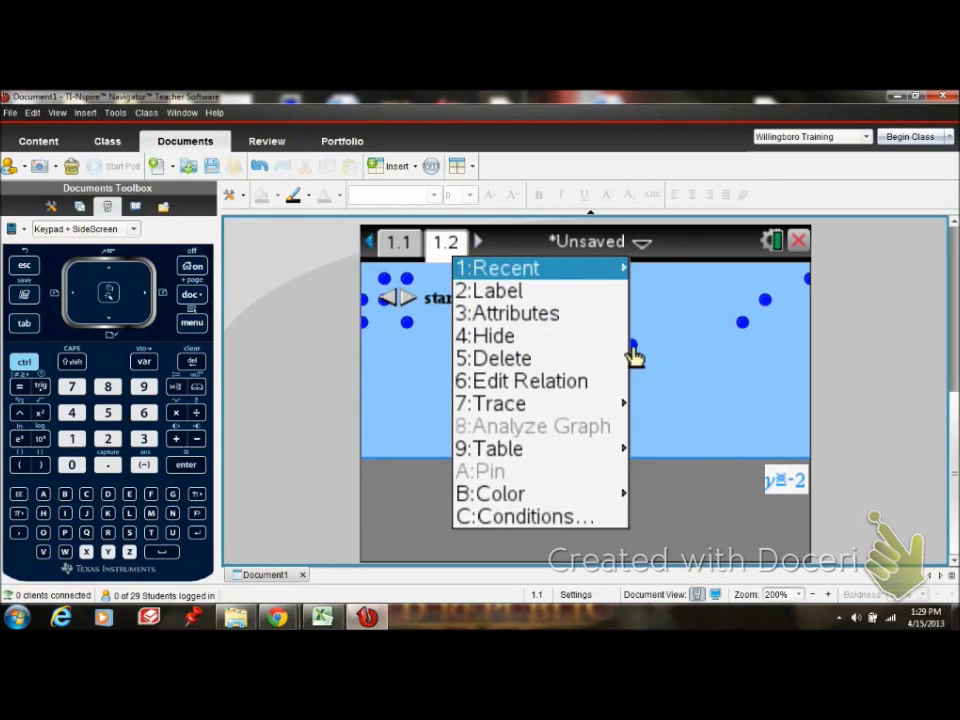
left_click(588, 317)
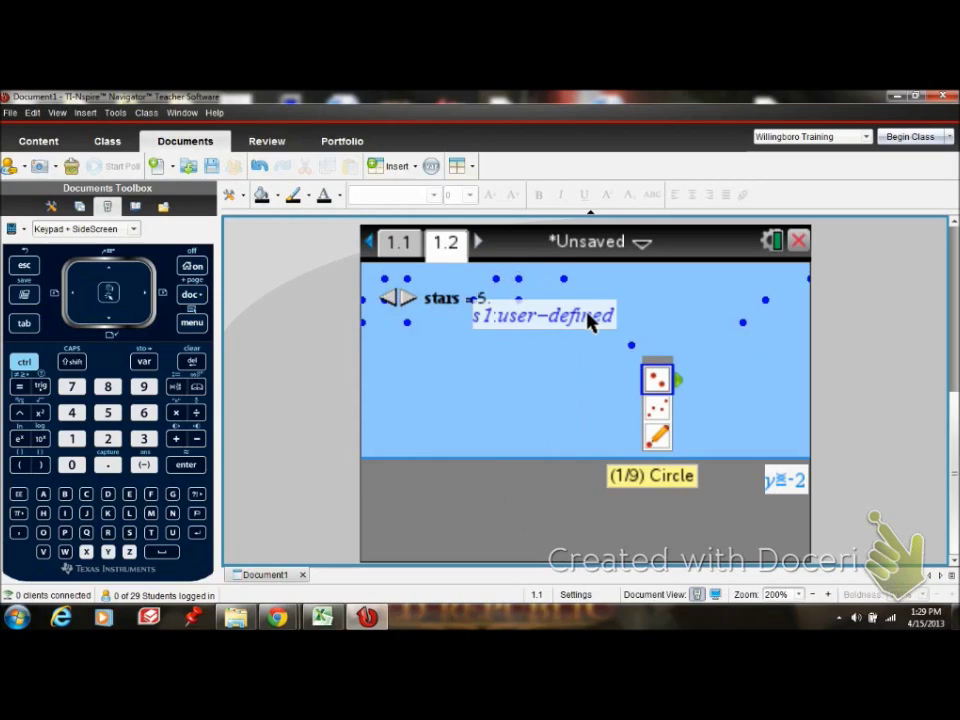
key("Right")
key("Right")
key("Right")
key("Right")
key("Right")
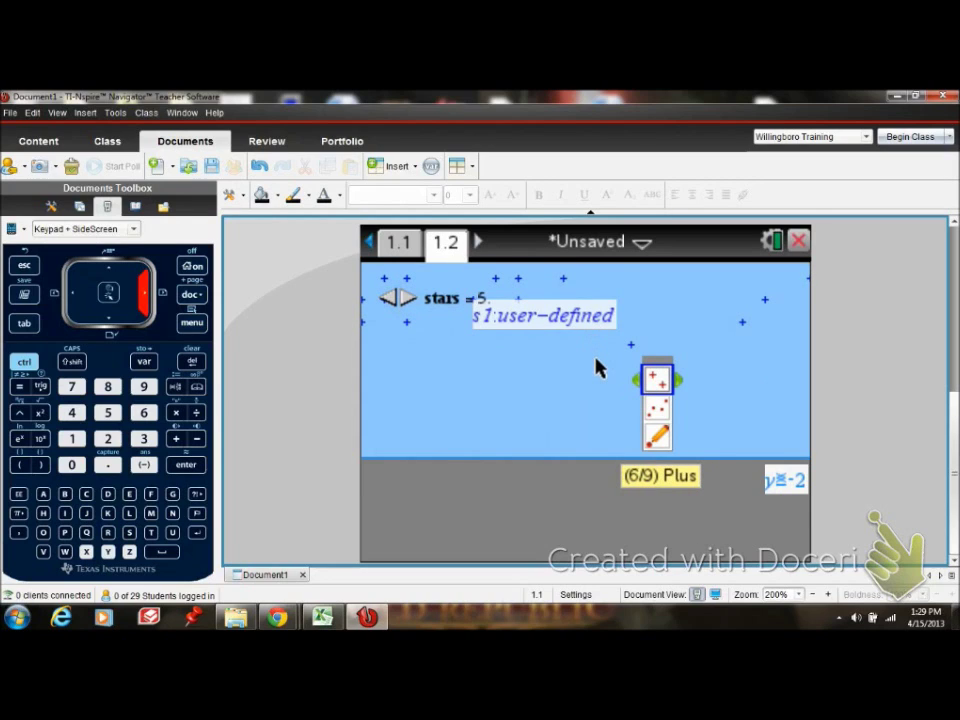
key("Return")
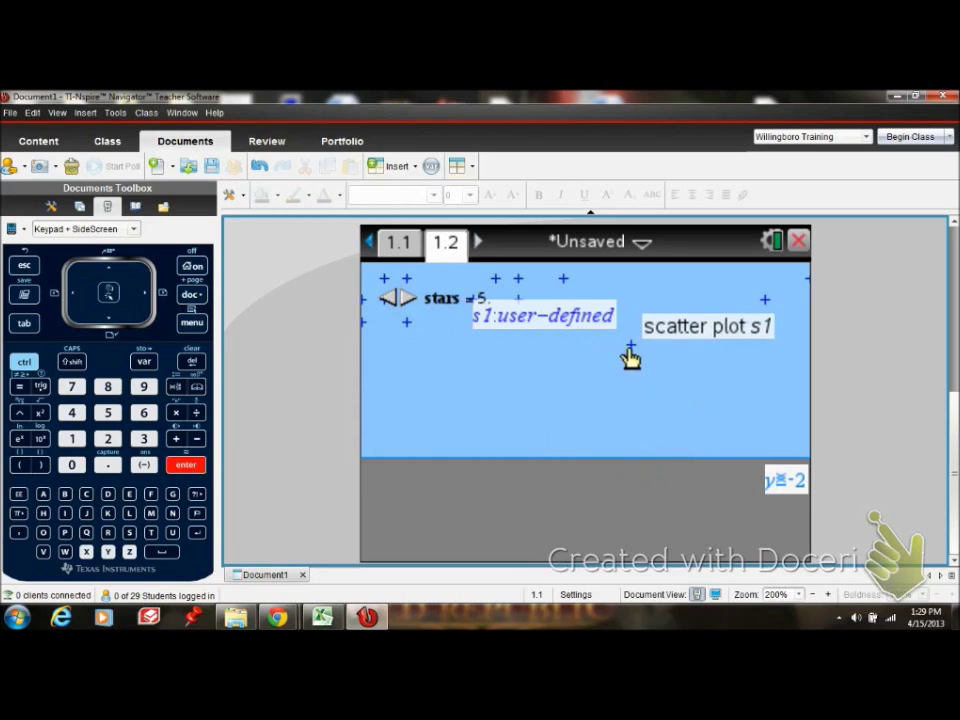
- Set the star points' line colour to white
right_click(630, 358)
mouse_move(681, 490)
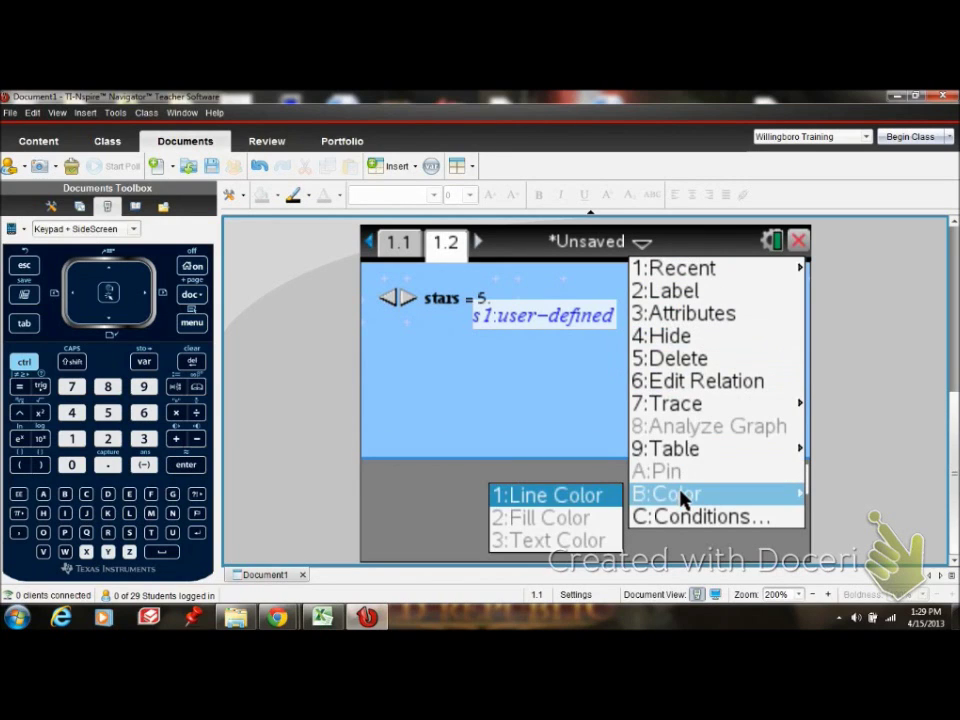
key("Return")
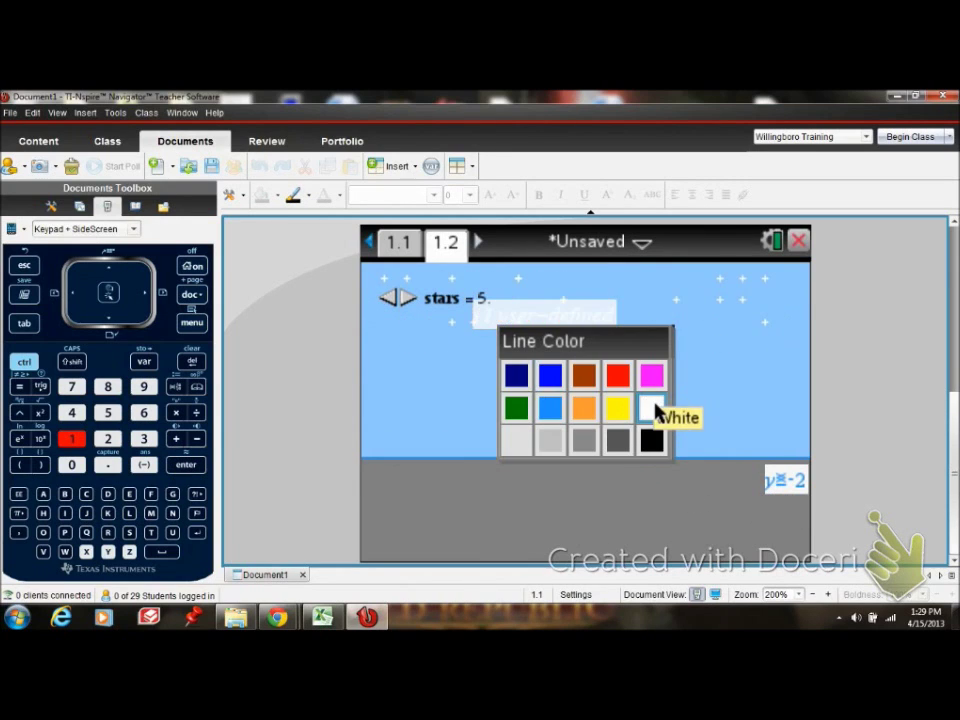
left_click(655, 410)
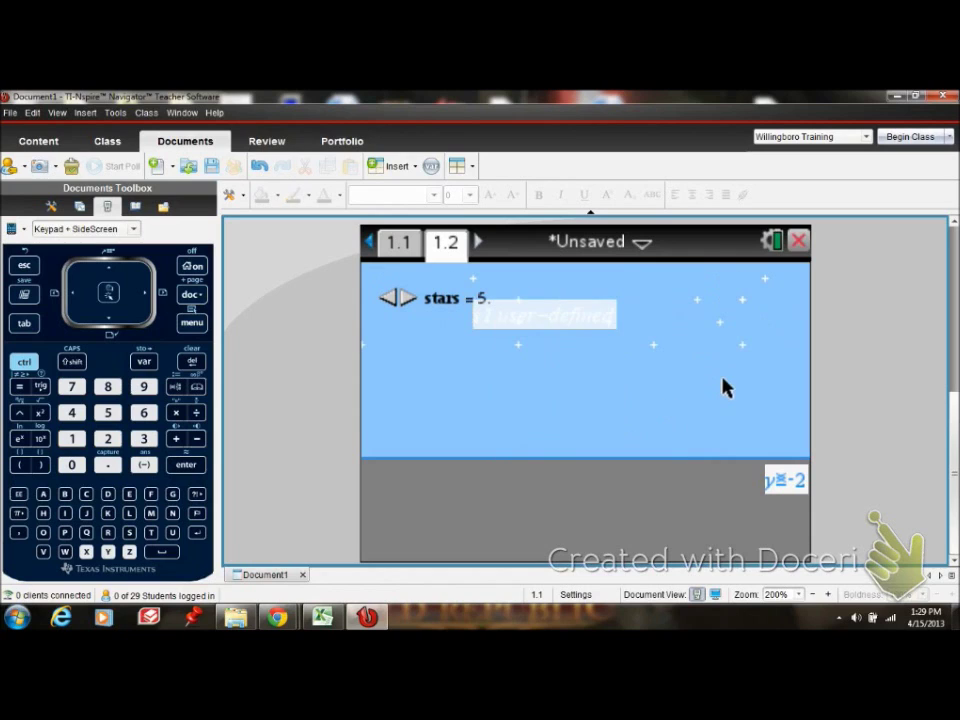
right_click(578, 325)
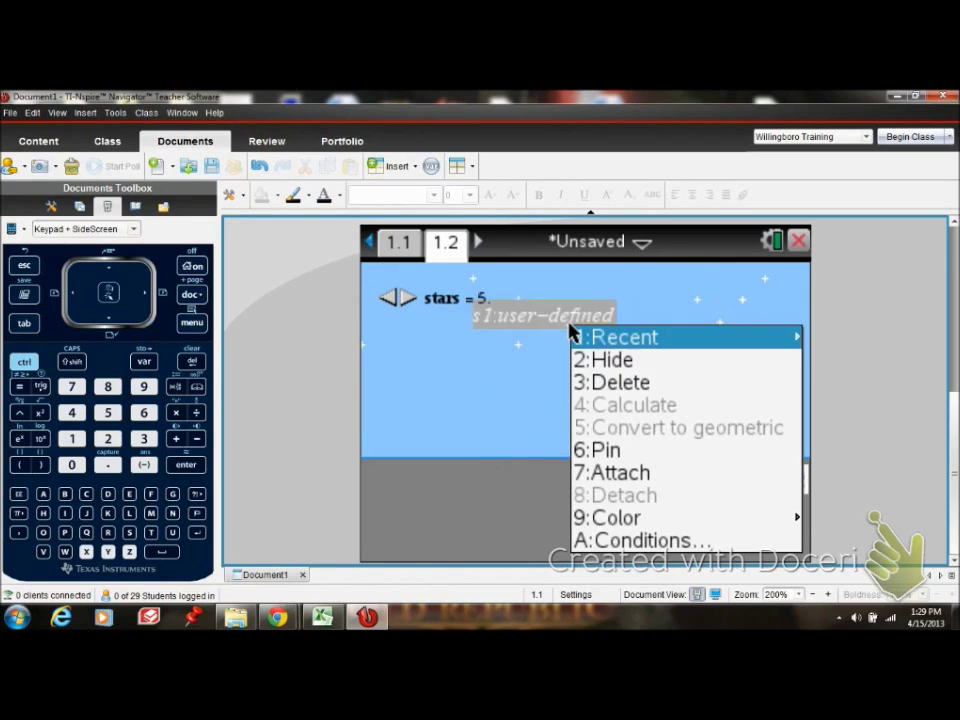
- Delete the s1:user-defined label and start the stars slider animating
left_click(639, 386)
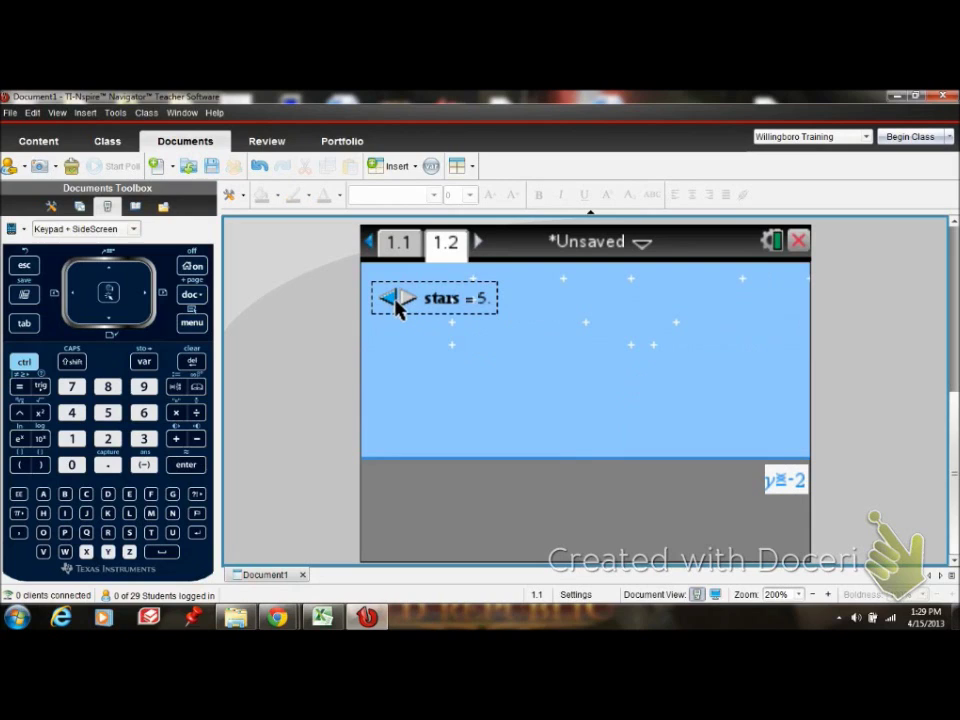
right_click(397, 303)
left_click(439, 362)
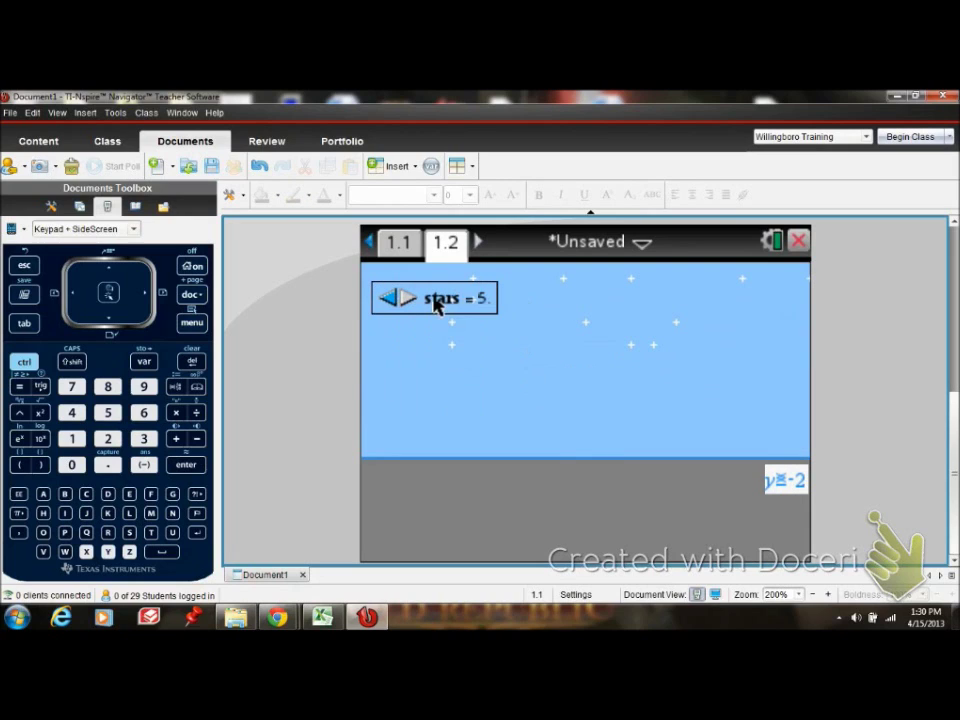